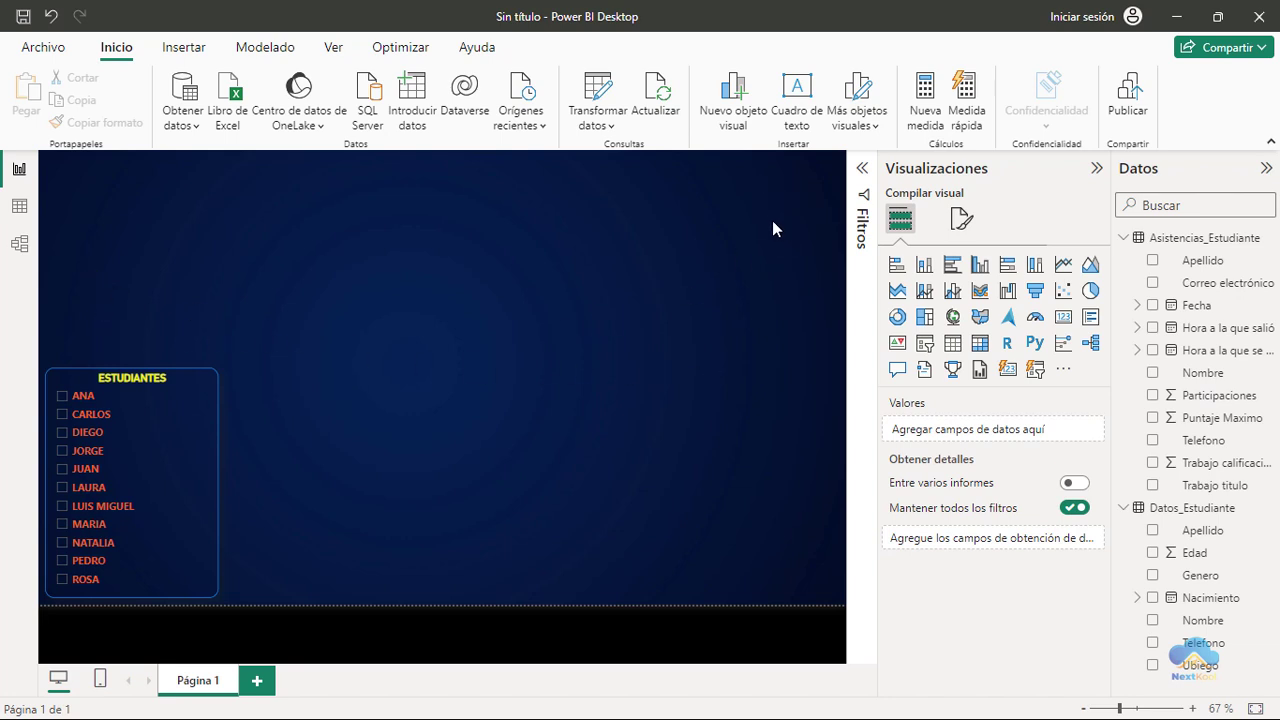
# Insert a rounded rectangle shape and drag it mid-canvas beside the ESTUDIANTES slicer.
pyautogui.click(183, 52)
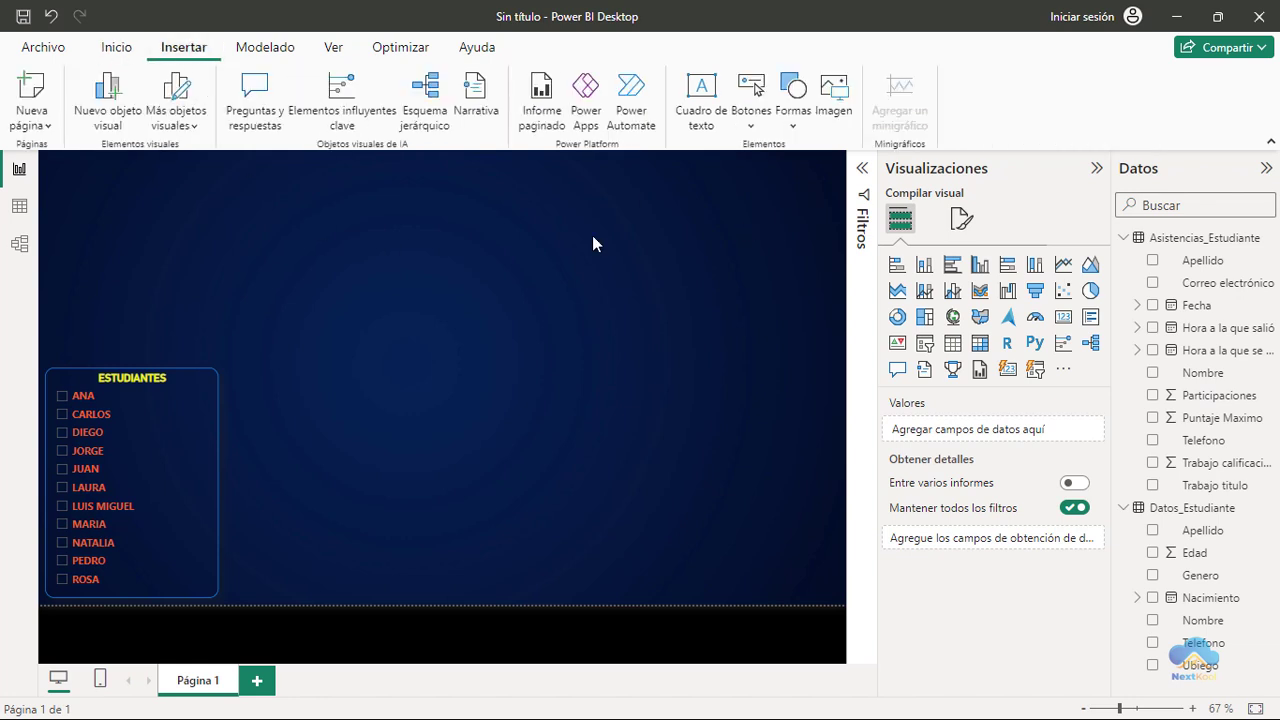
pyautogui.click(795, 128)
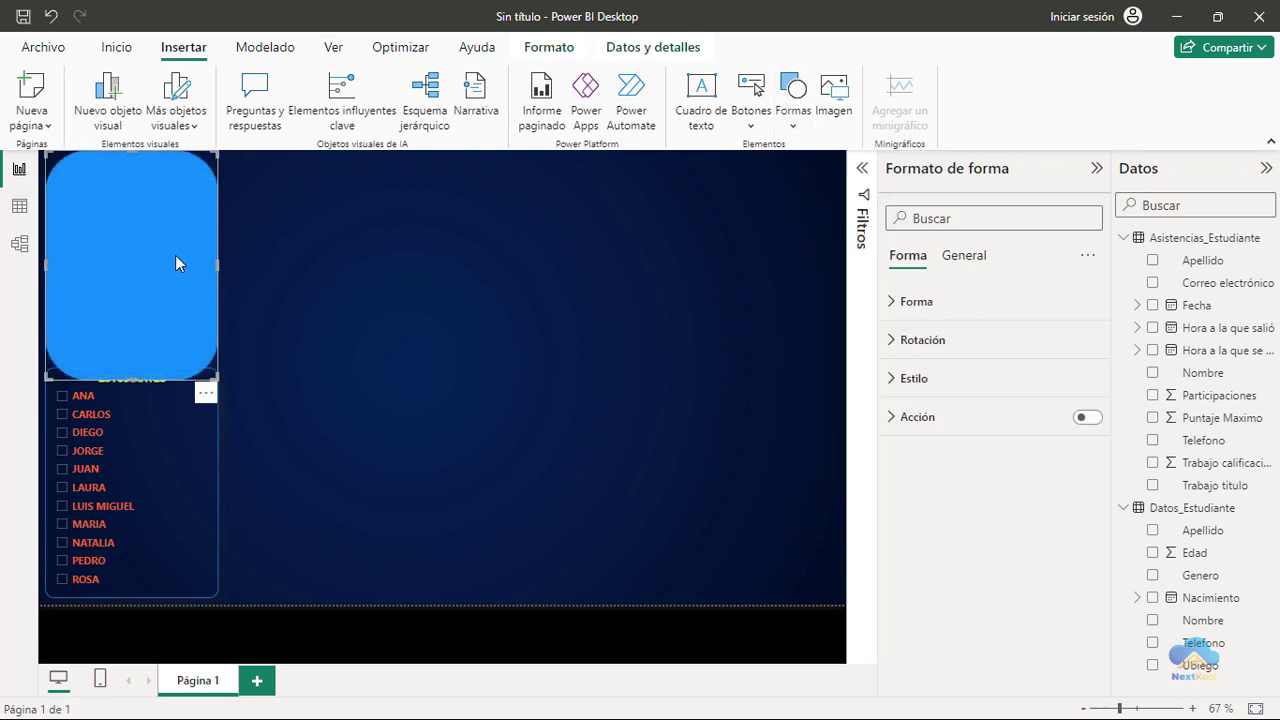
pyautogui.moveTo(175, 255); pyautogui.dragTo(417, 344)
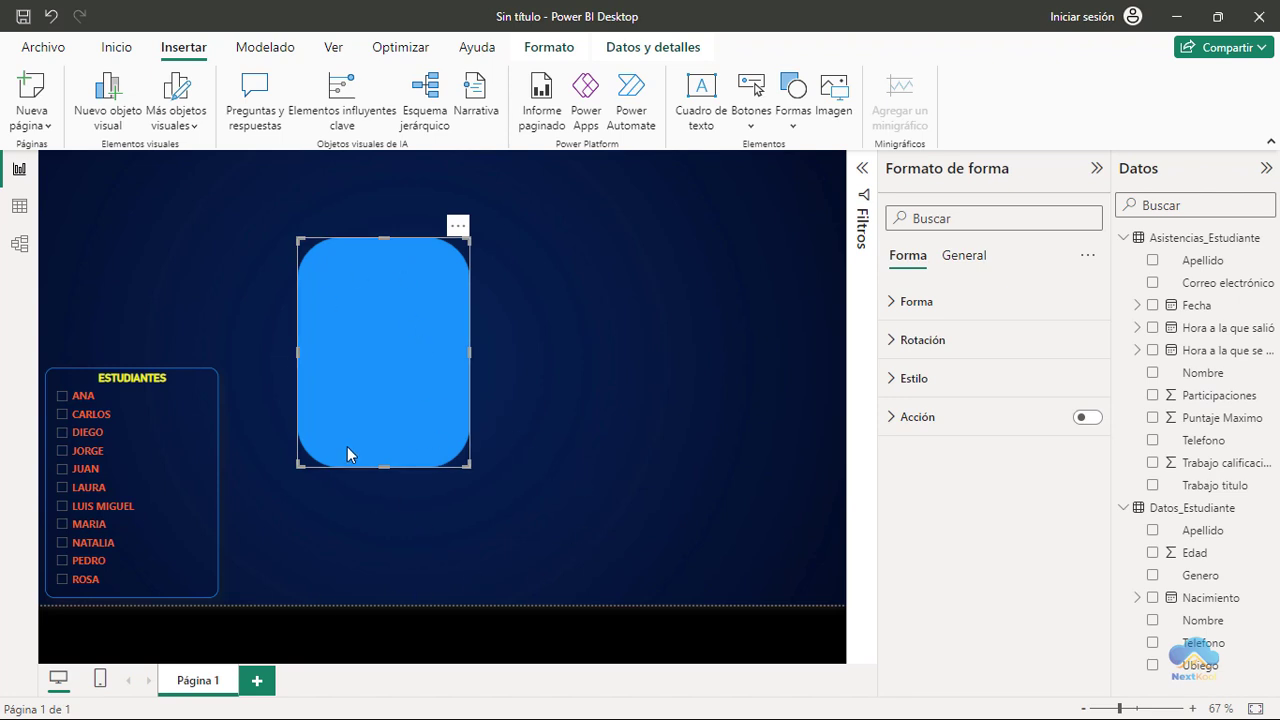
# Paint the ESTUDIANTES slicer's format onto the blue rectangle with Copiar formato.
pyautogui.click(142, 593)
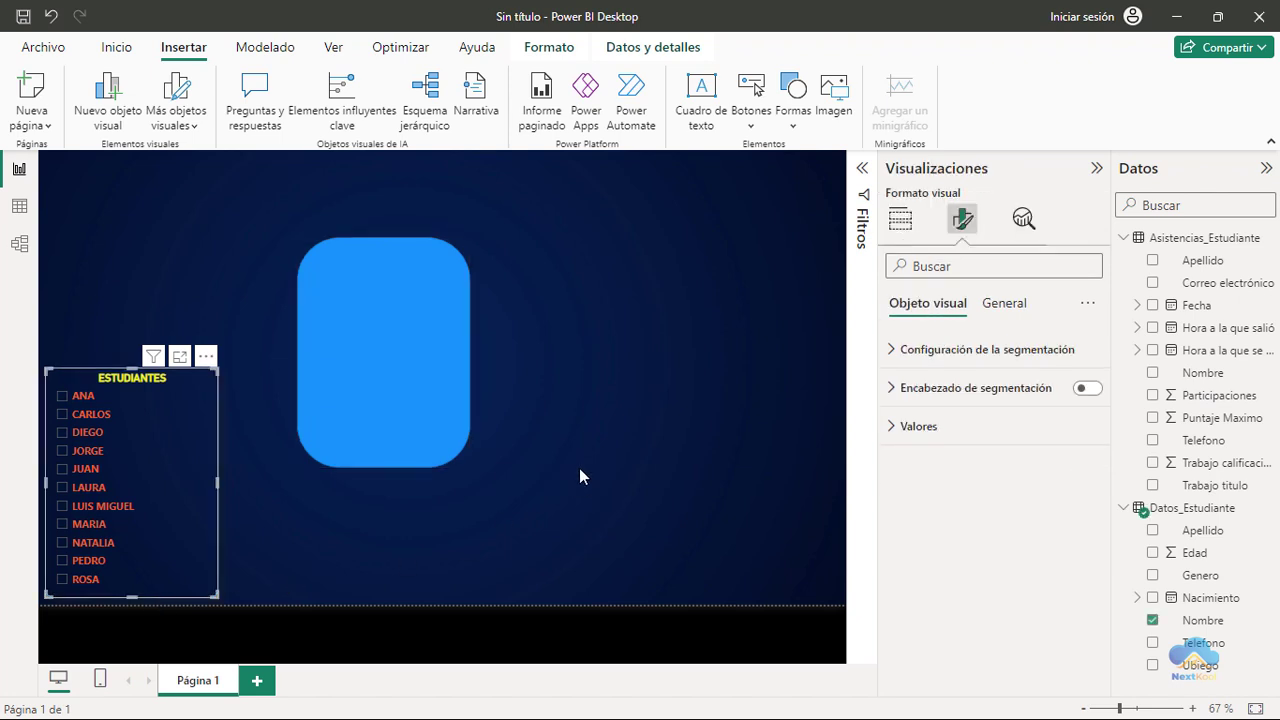
pyautogui.click(116, 47)
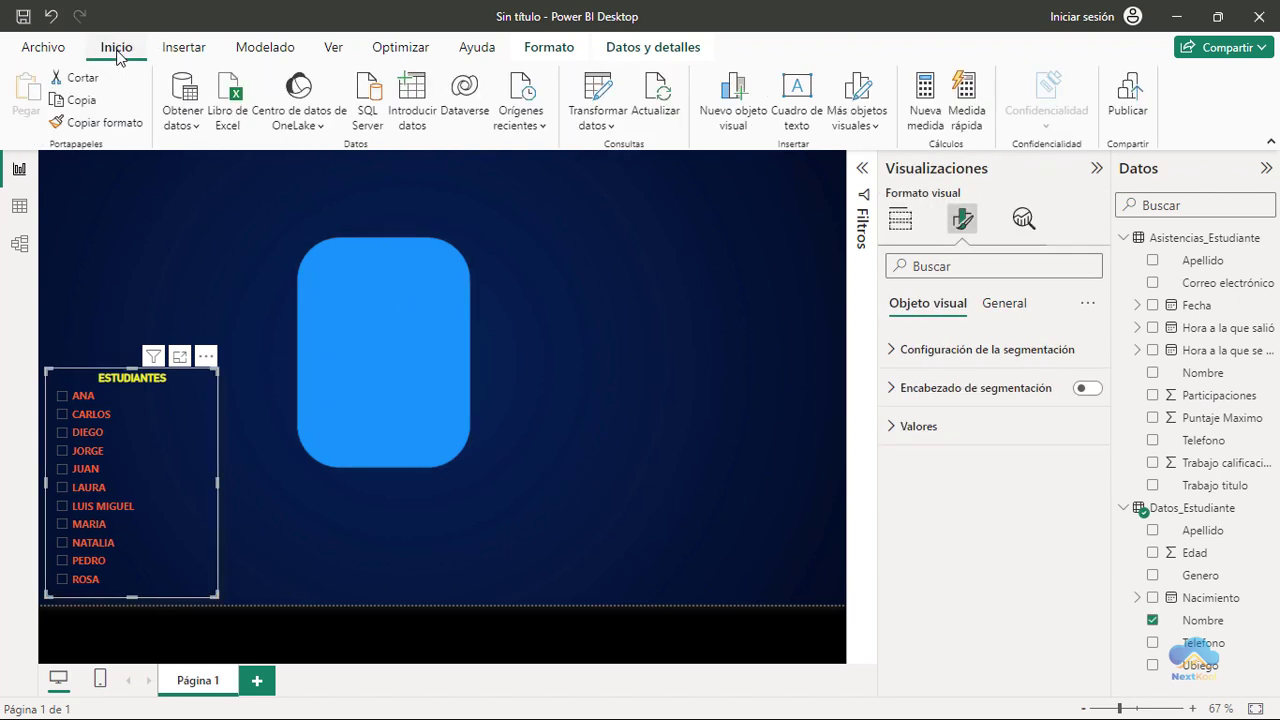
pyautogui.click(106, 124)
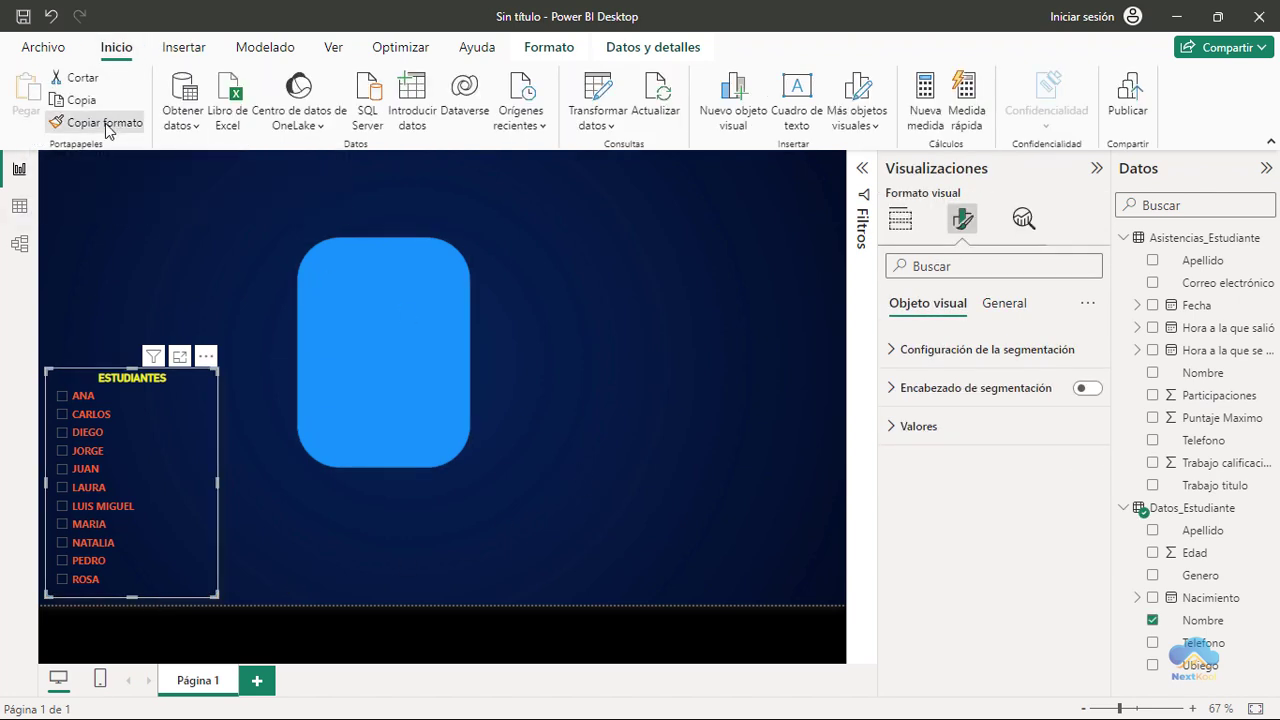
pyautogui.click(396, 352)
pyautogui.click(569, 346)
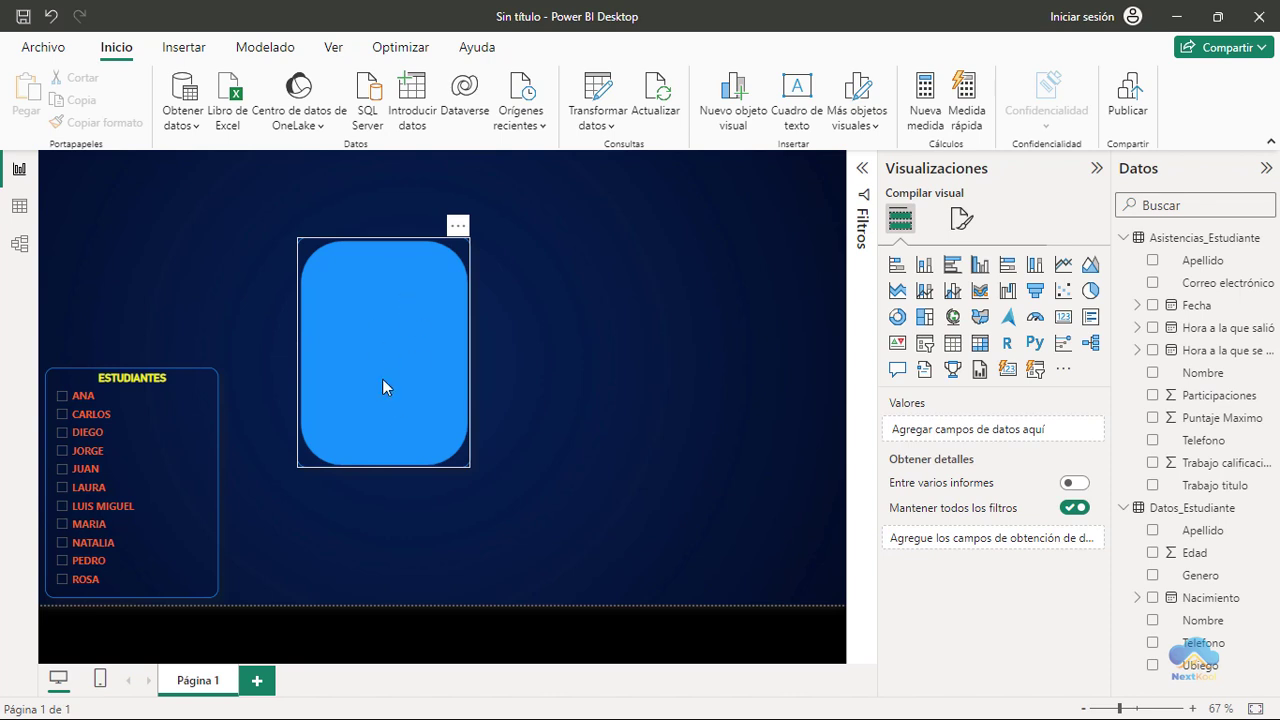
# Switch off both Rellenar and Borde in the rectangle's Estilo settings.
pyautogui.click(413, 390)
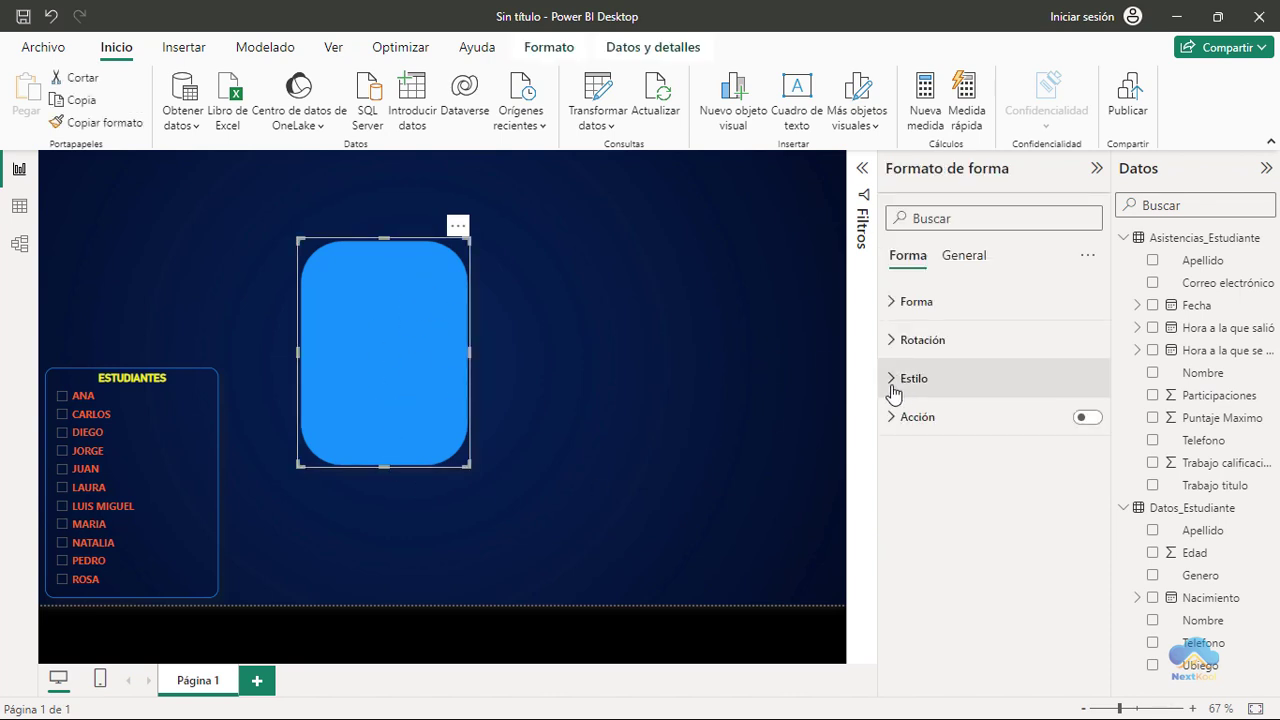
pyautogui.click(893, 384)
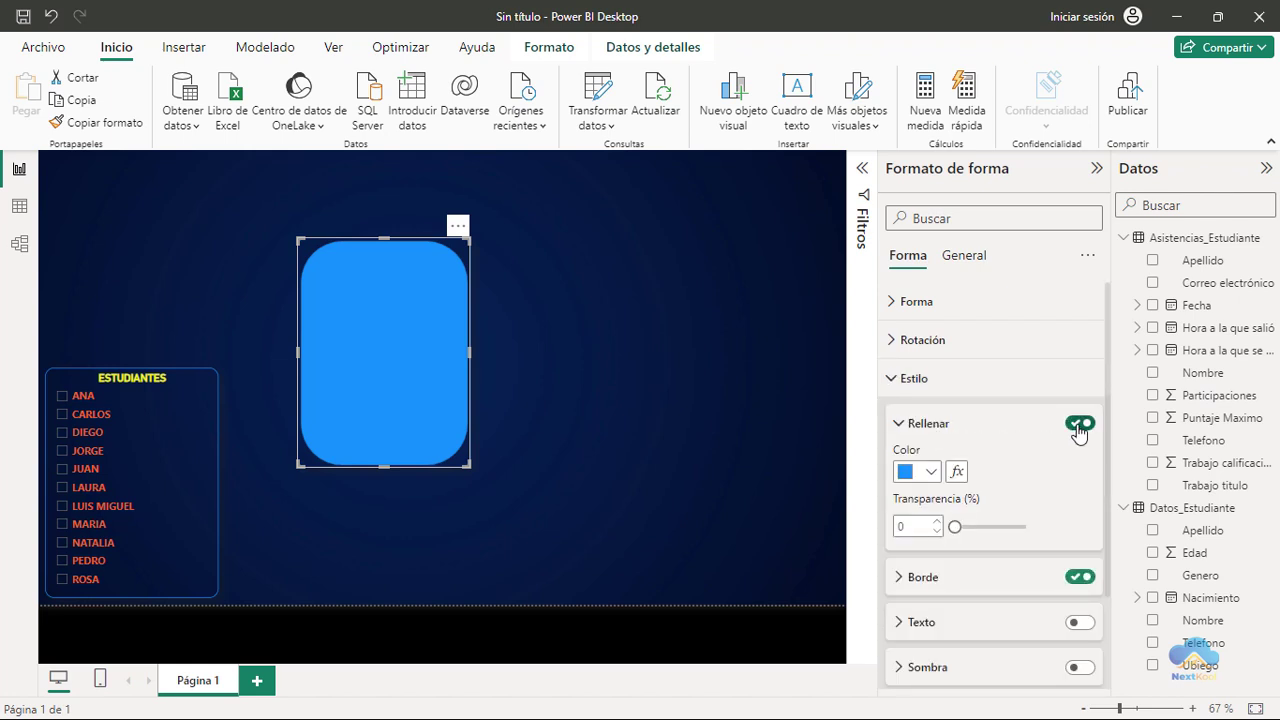
pyautogui.click(1078, 424)
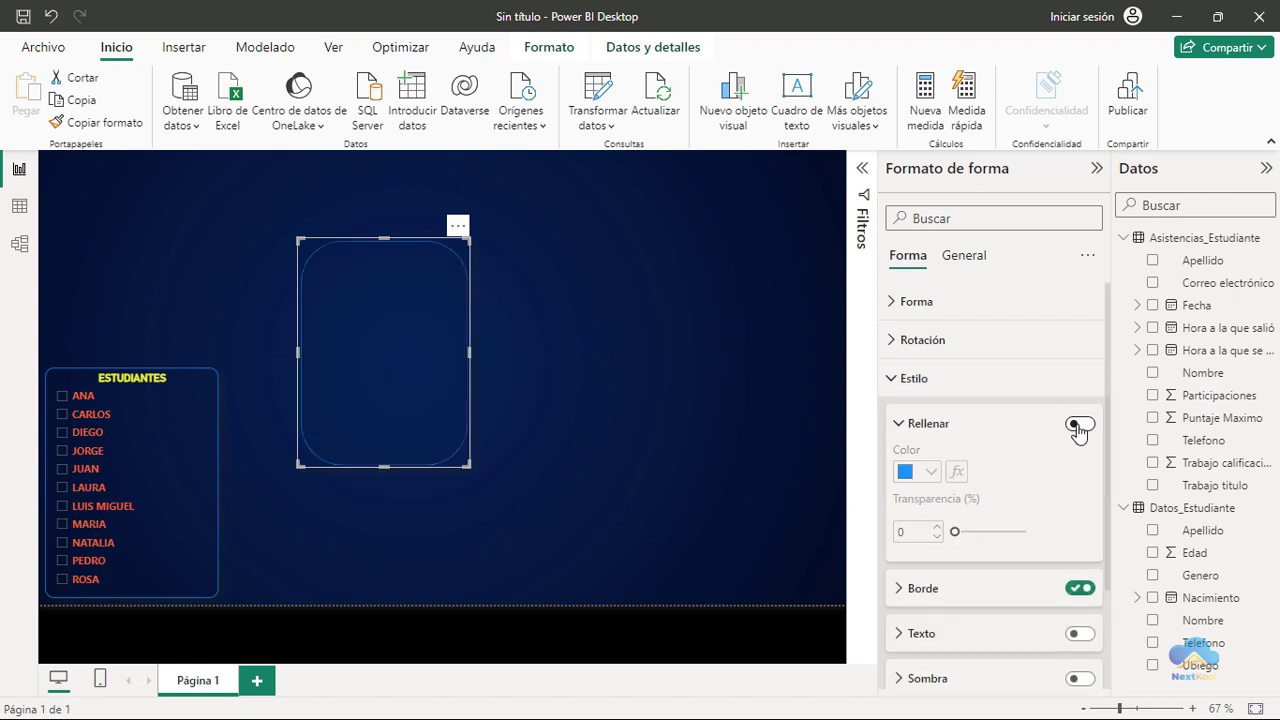
pyautogui.click(682, 360)
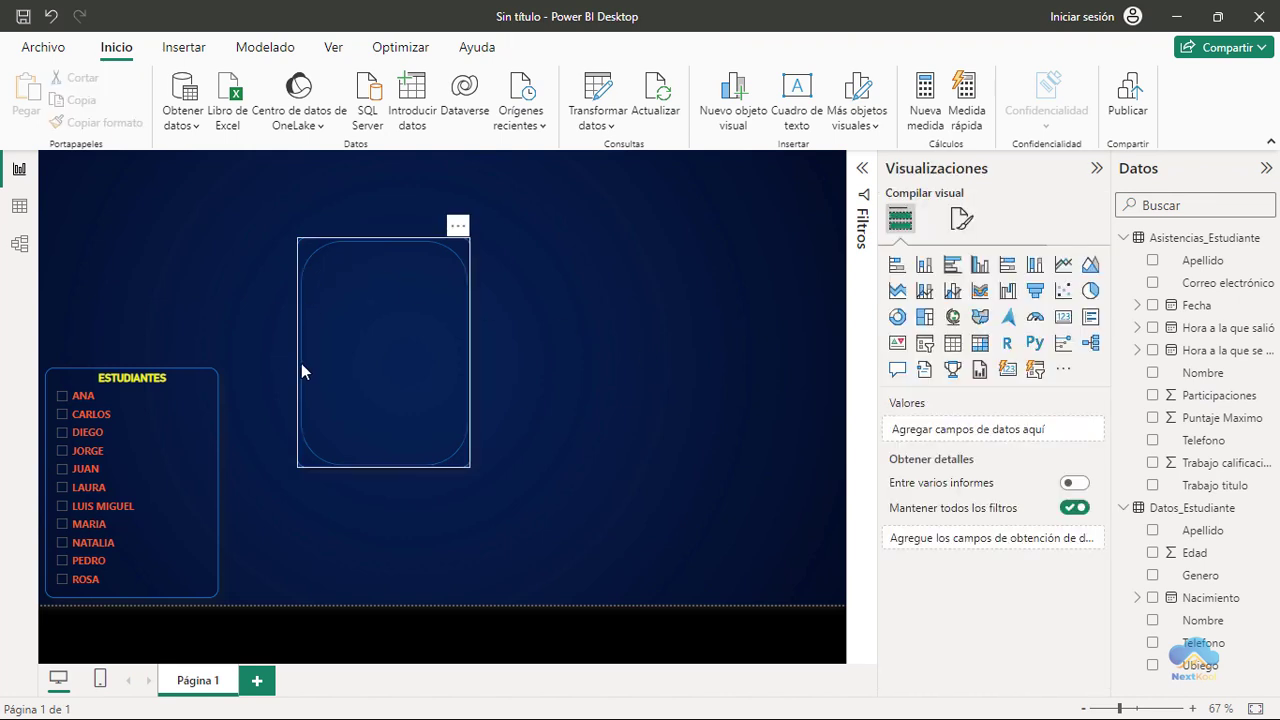
pyautogui.click(382, 357)
pyautogui.click(900, 389)
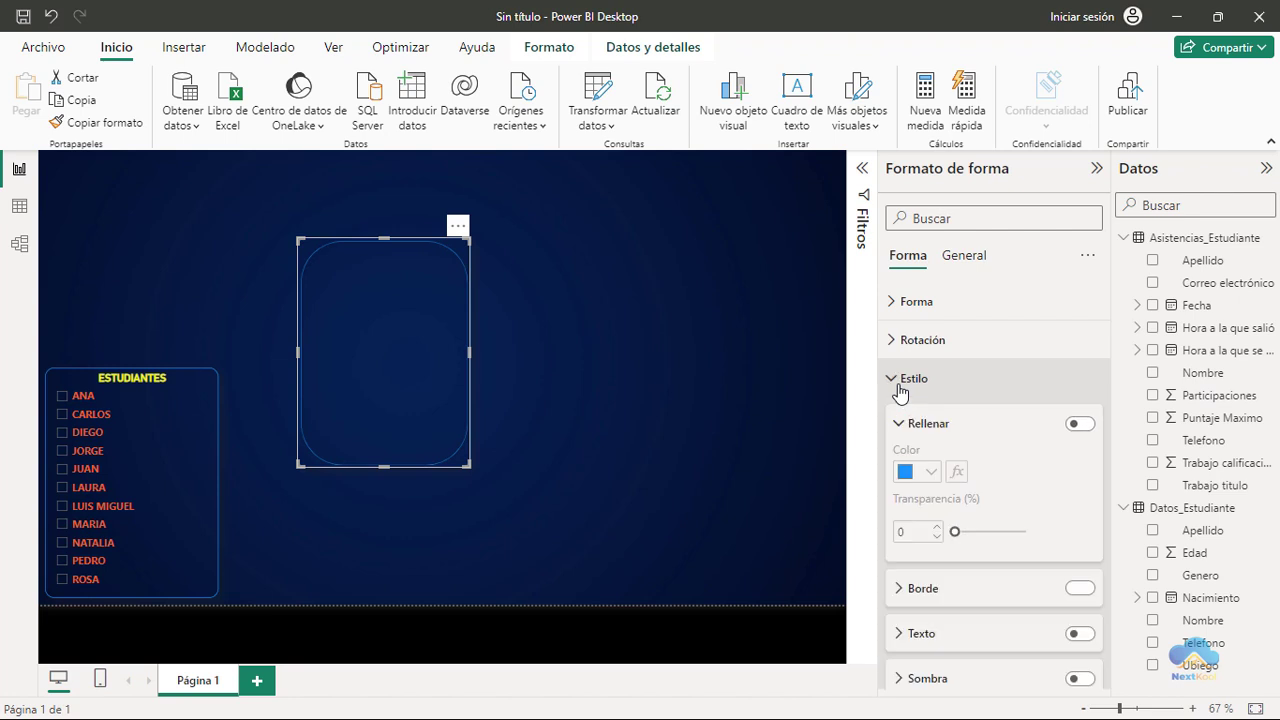
pyautogui.click(1080, 590)
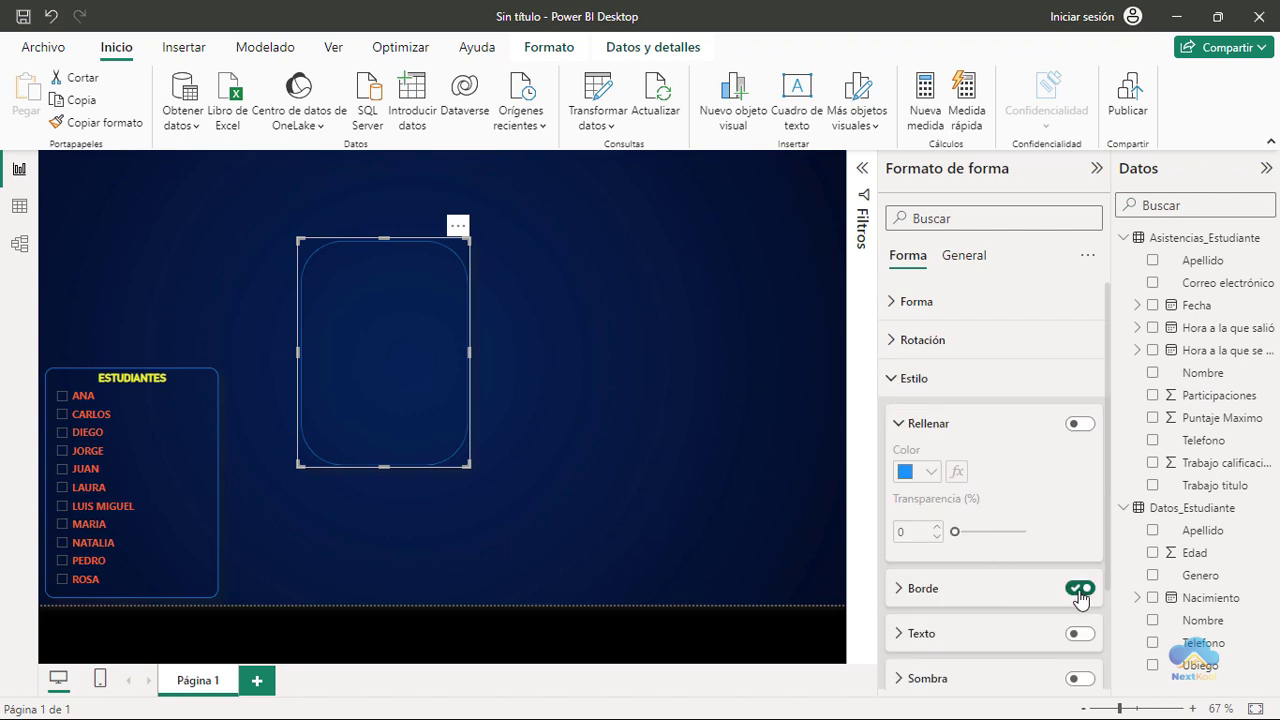
pyautogui.click(678, 442)
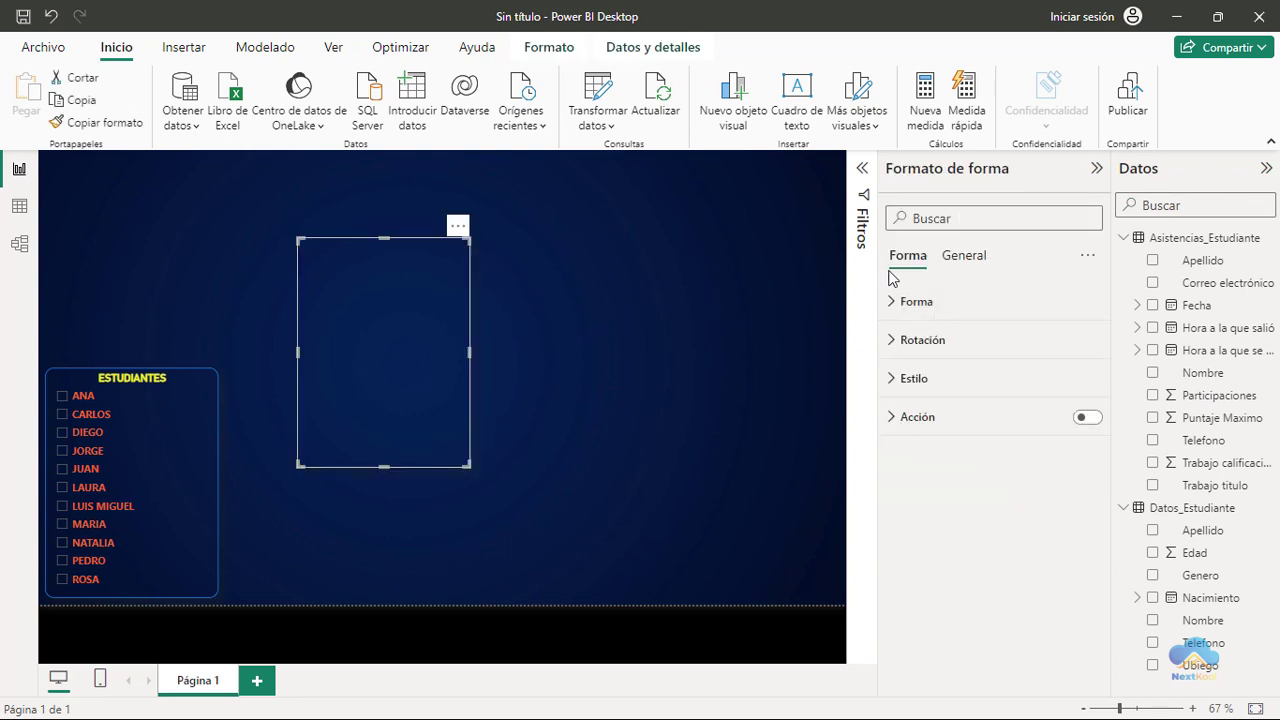
# Size the shape to Alto 162 and Ancho 108, then move it above the slicer at the left edge.
pyautogui.click(963, 257)
pyautogui.click(978, 303)
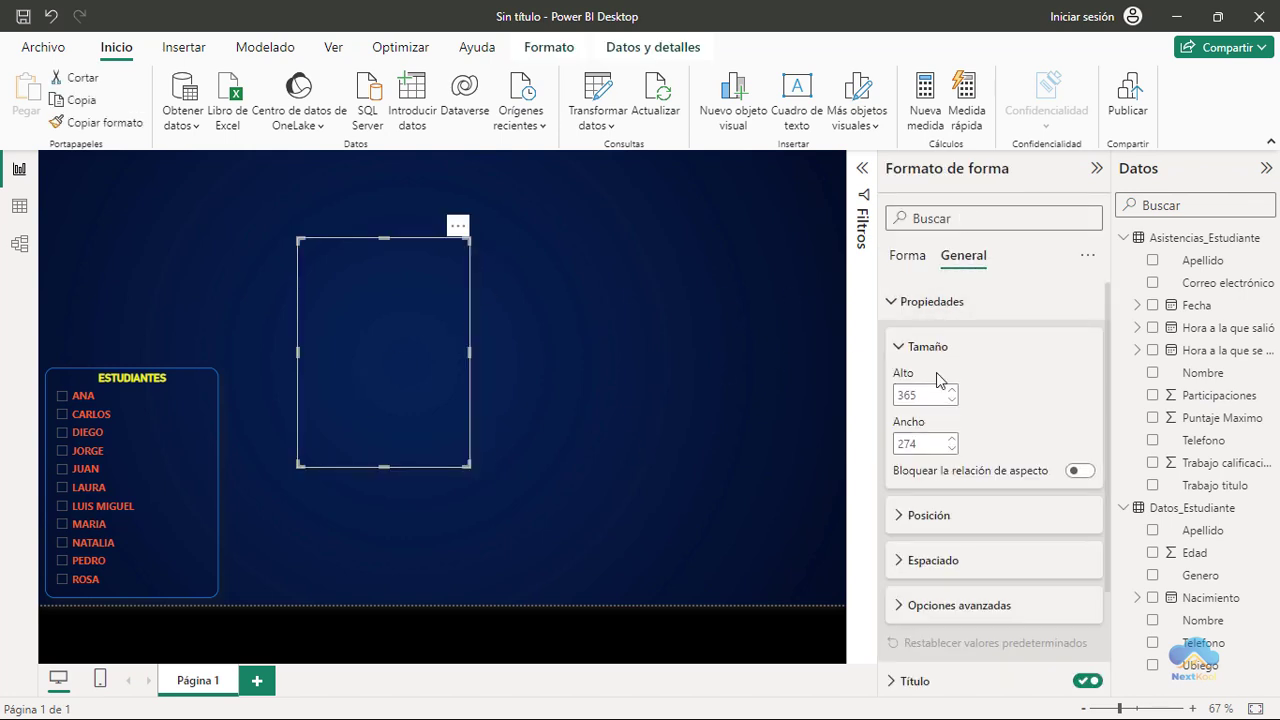
pyautogui.moveTo(928, 395); pyautogui.dragTo(880, 401)
pyautogui.write('162')
pyautogui.moveTo(929, 443); pyautogui.dragTo(877, 443)
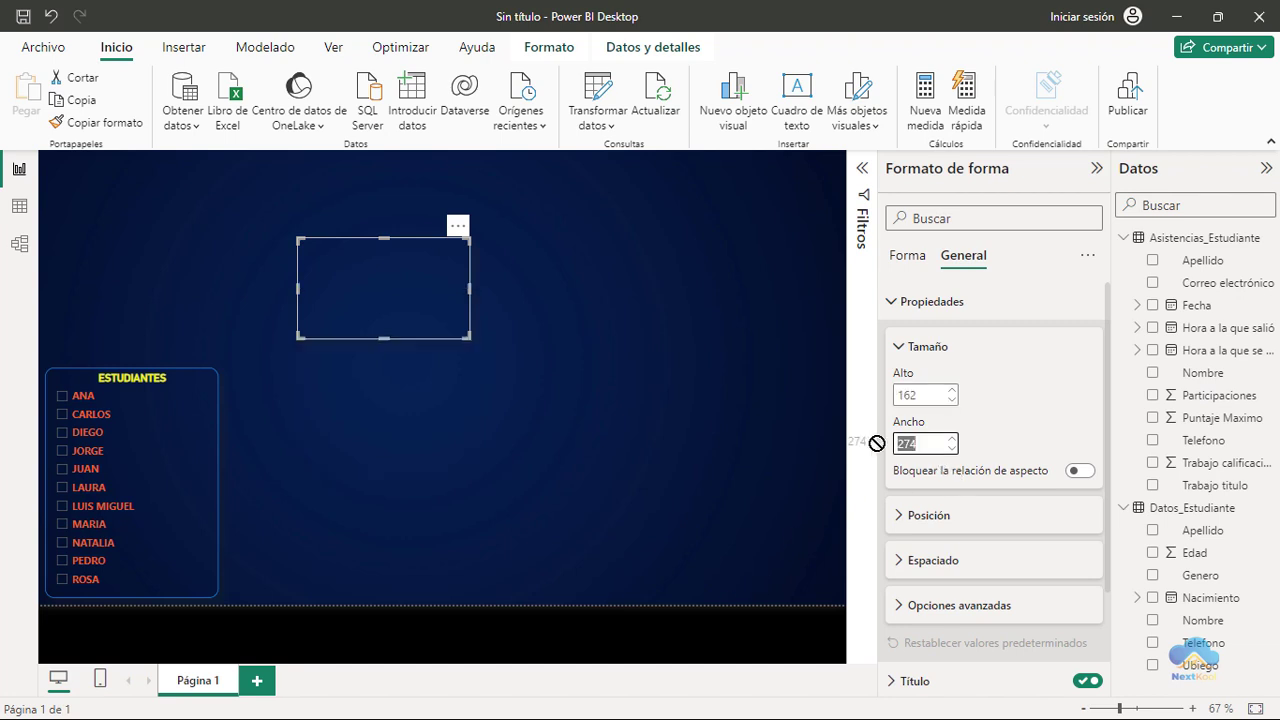
pyautogui.write('10')
pyautogui.write('8')
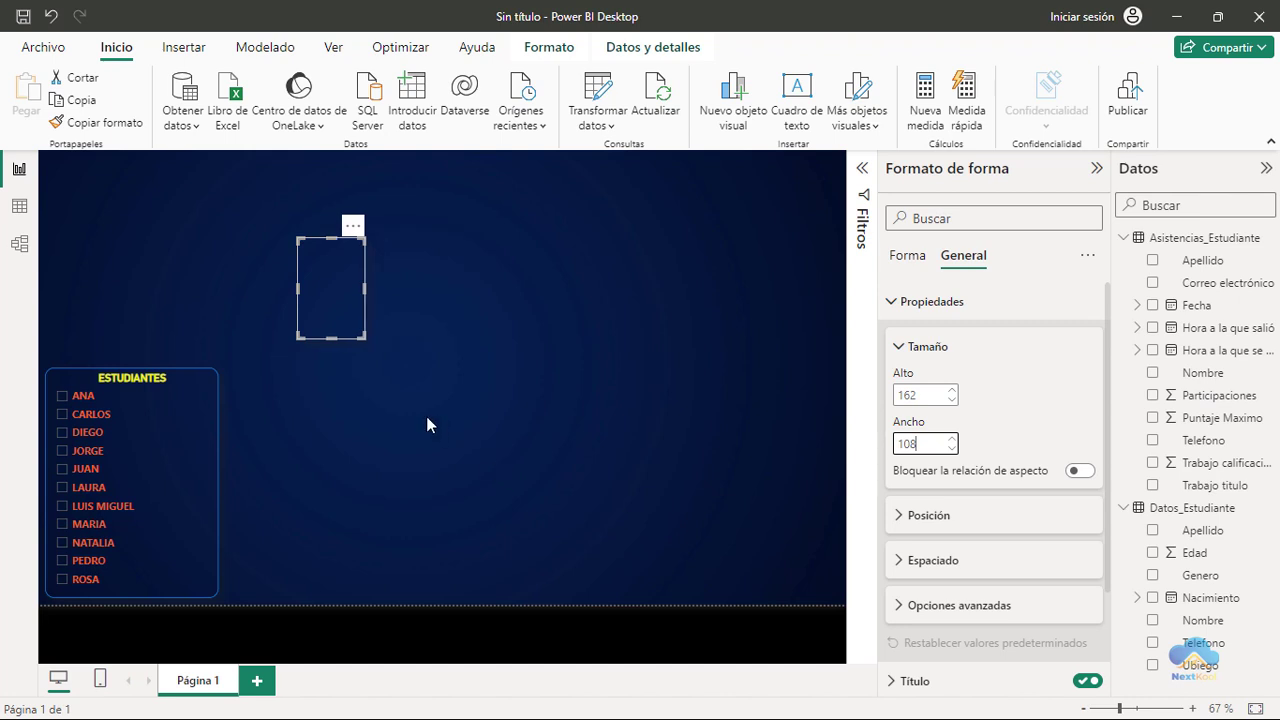
pyautogui.click(380, 234)
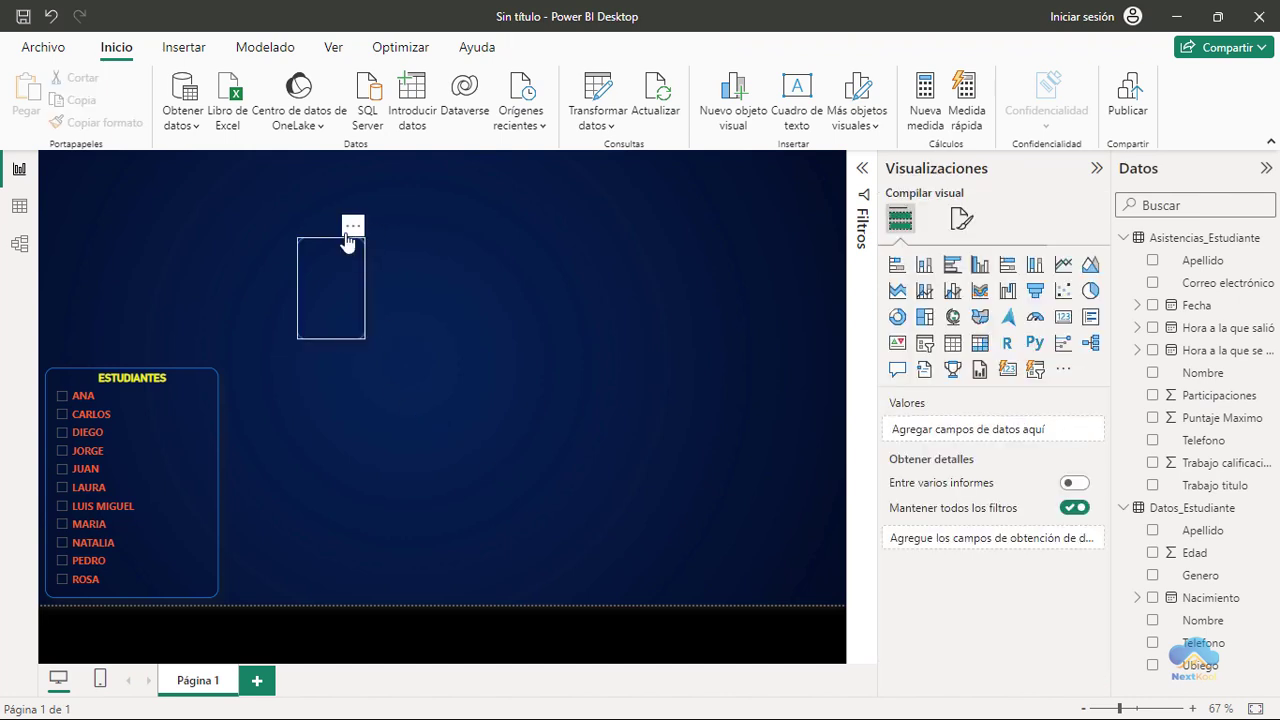
pyautogui.moveTo(359, 233); pyautogui.dragTo(107, 251)
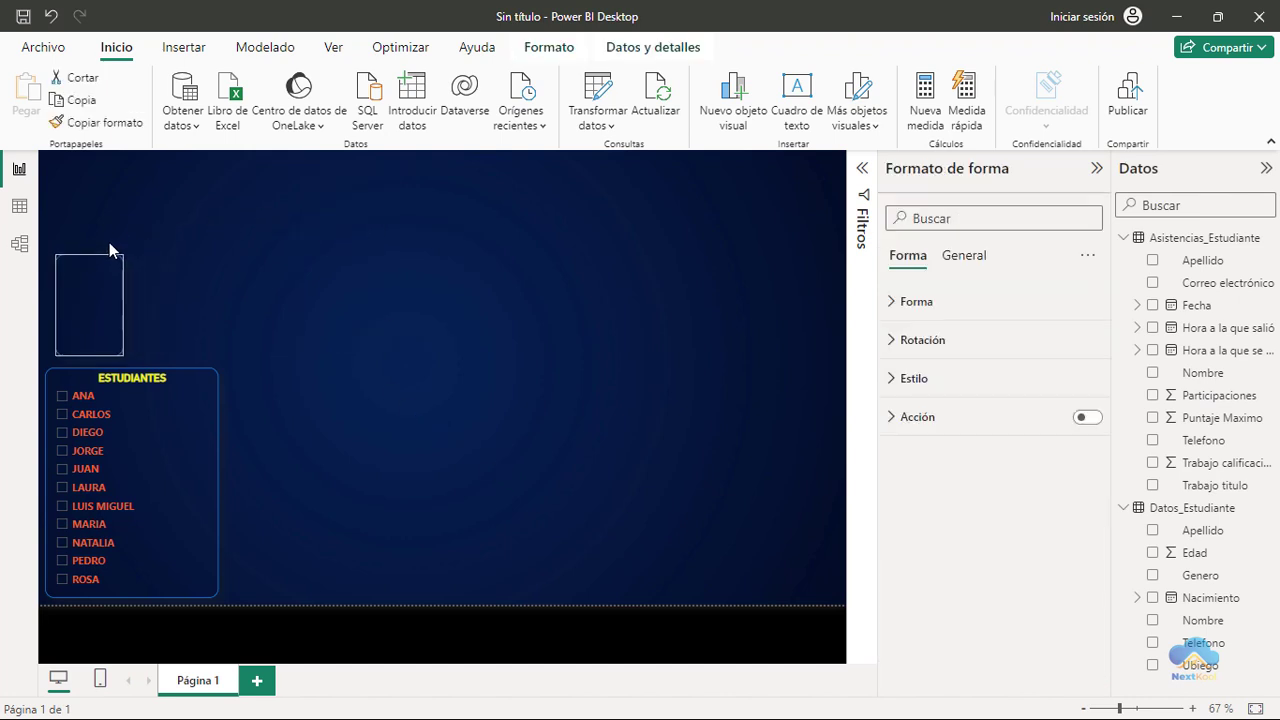
pyautogui.click(355, 348)
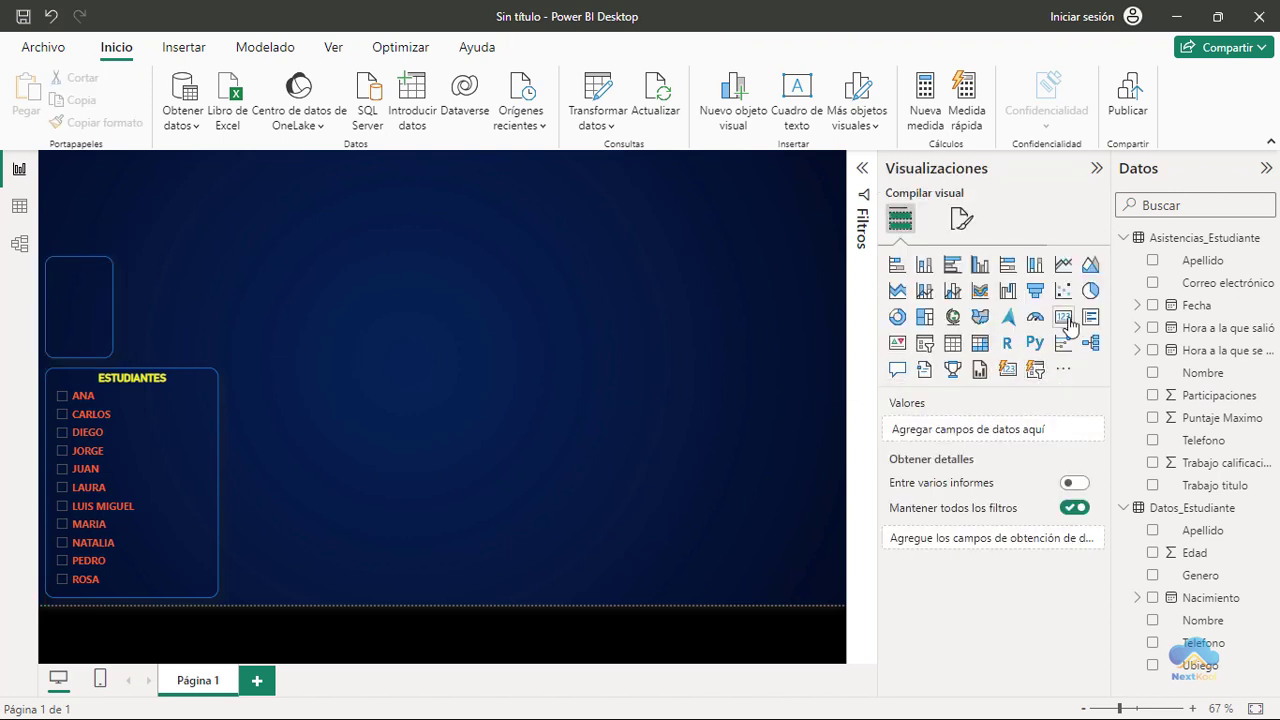
# Add a card with the Nombre field, summarized as Recuento so it shows 11.
pyautogui.click(1065, 320)
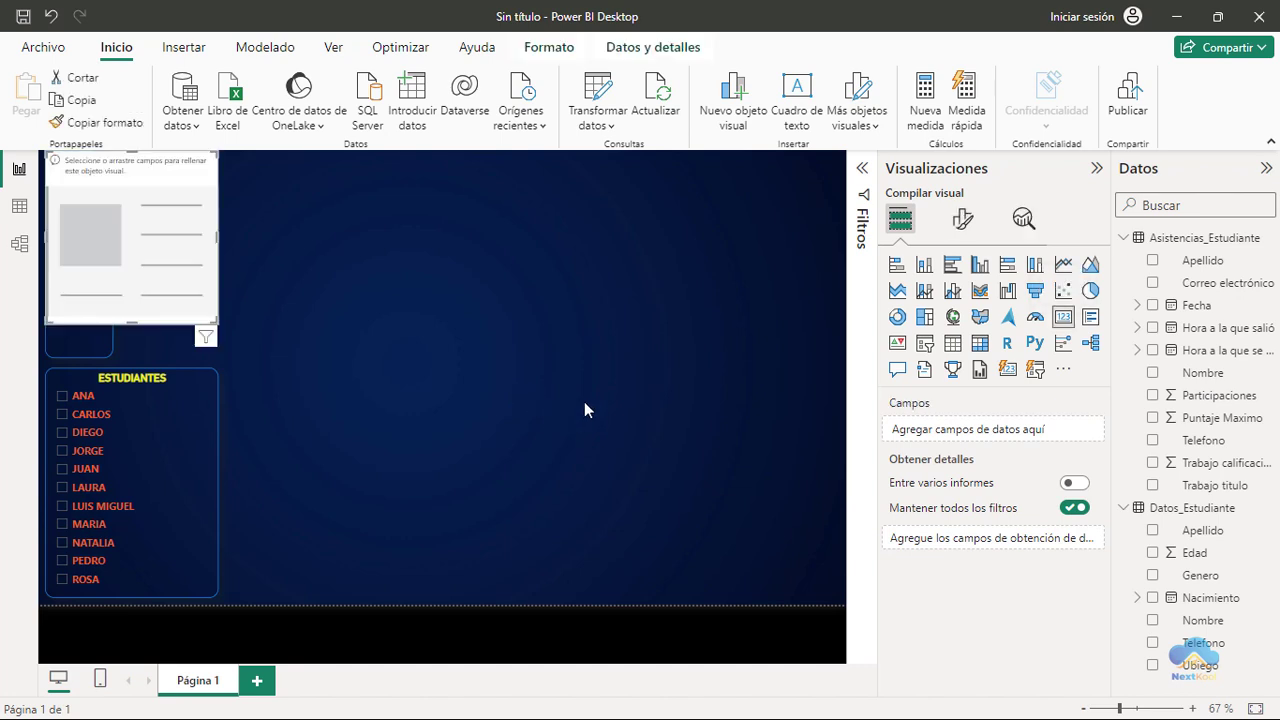
pyautogui.moveTo(131, 235); pyautogui.dragTo(484, 395)
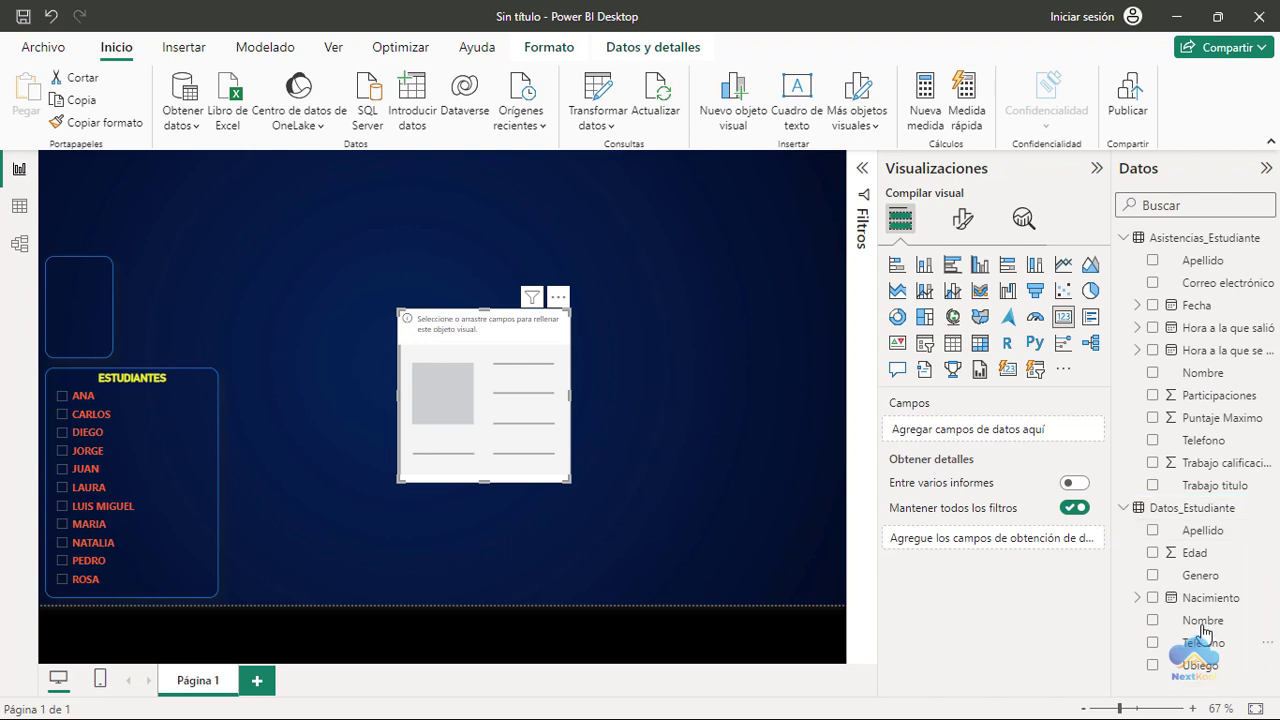
pyautogui.moveTo(1204, 622); pyautogui.dragTo(494, 400)
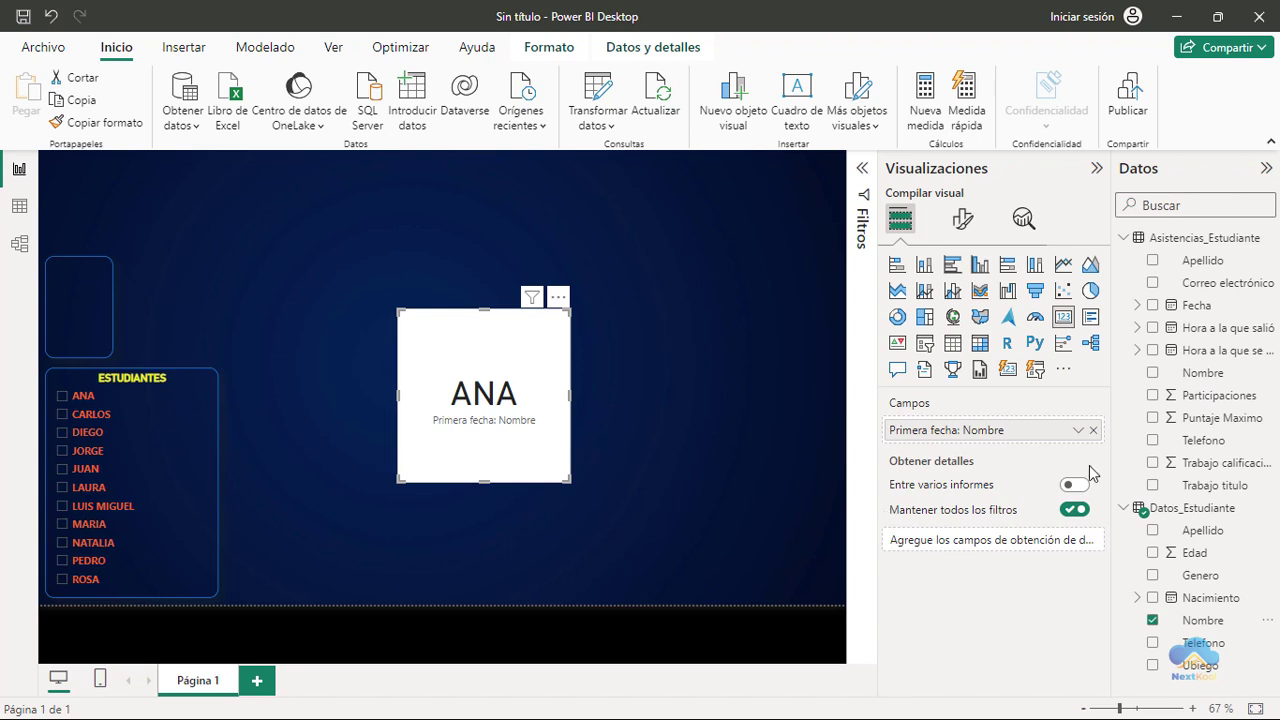
pyautogui.click(1078, 430)
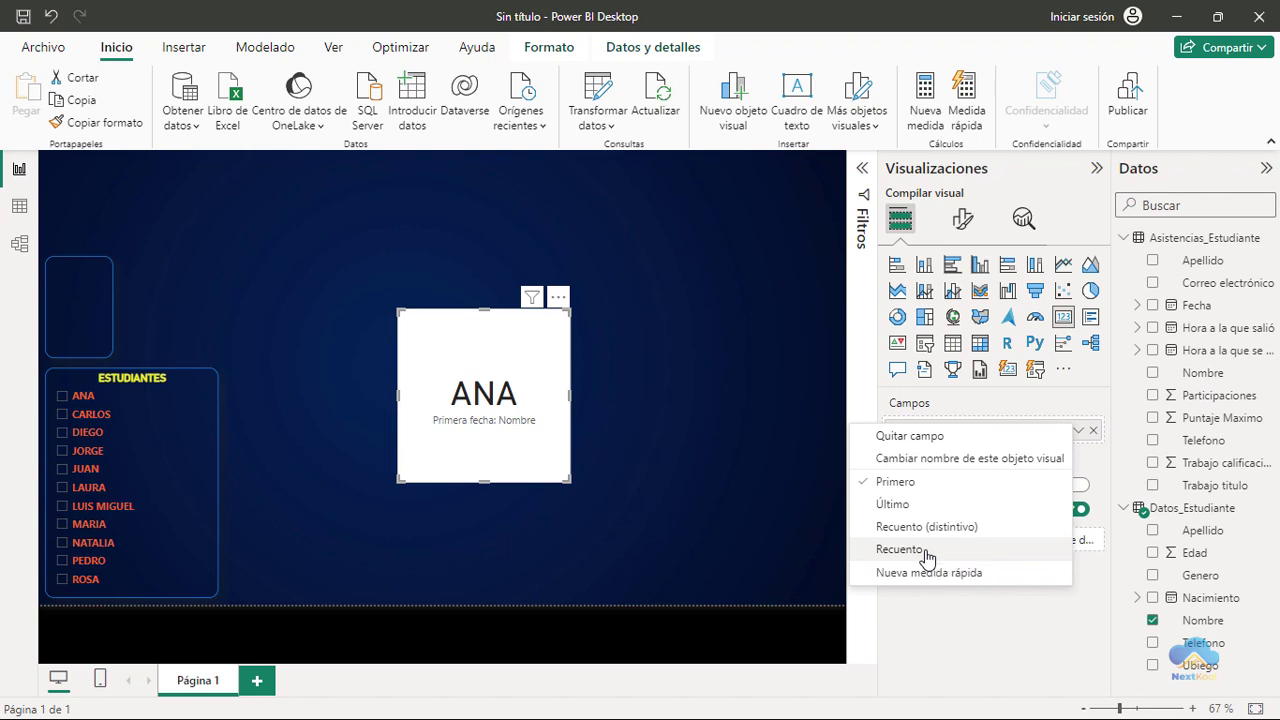
pyautogui.click(924, 550)
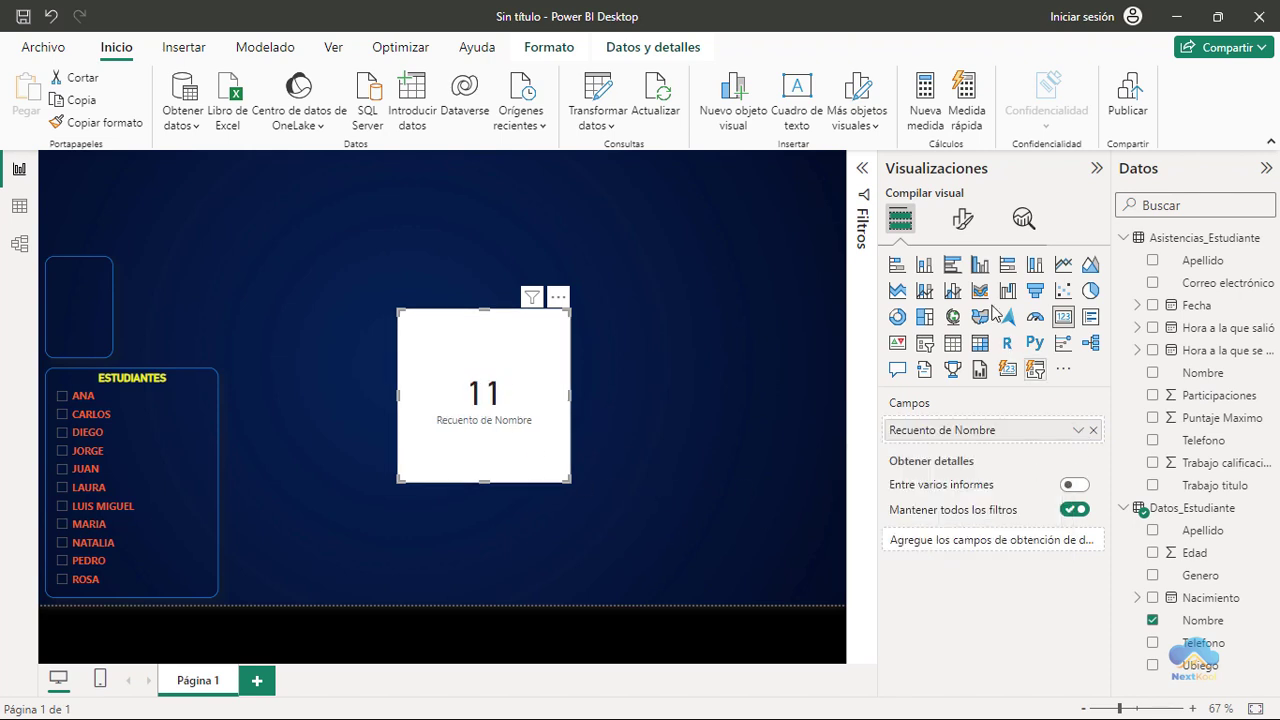
# Hide the card's category label and make the value orange, size 80, bold.
pyautogui.click(963, 222)
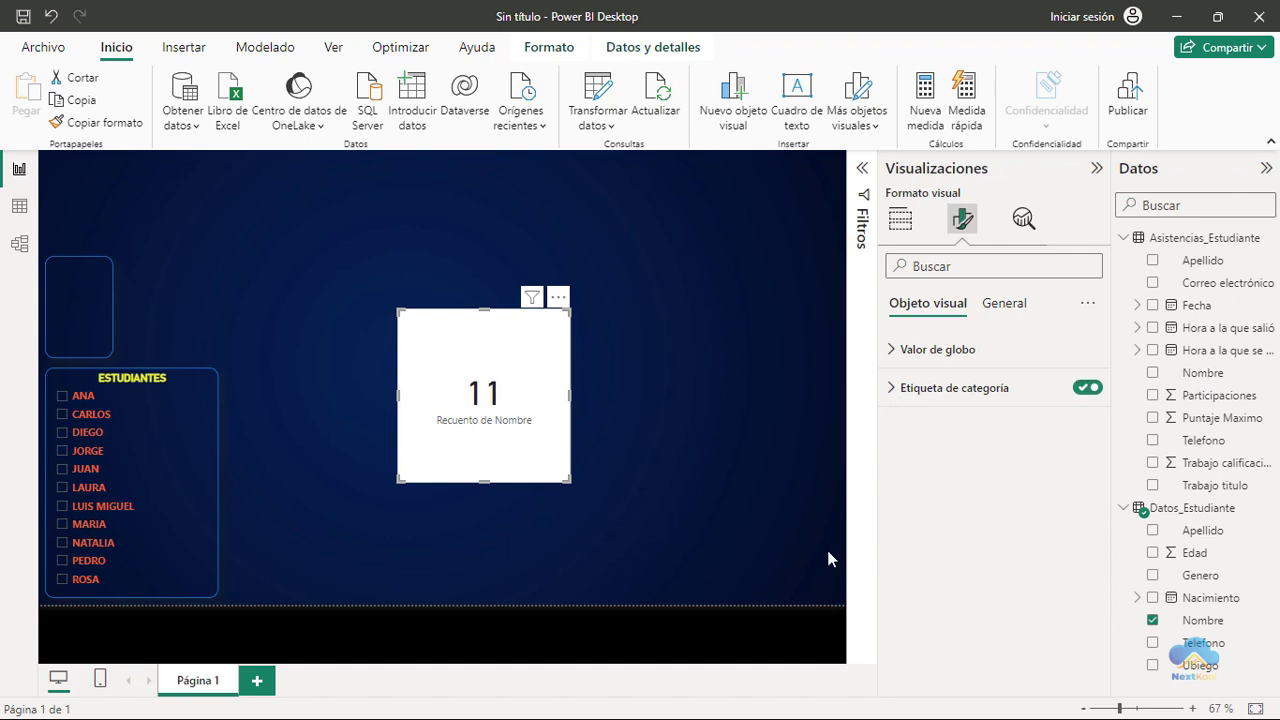
pyautogui.click(1087, 390)
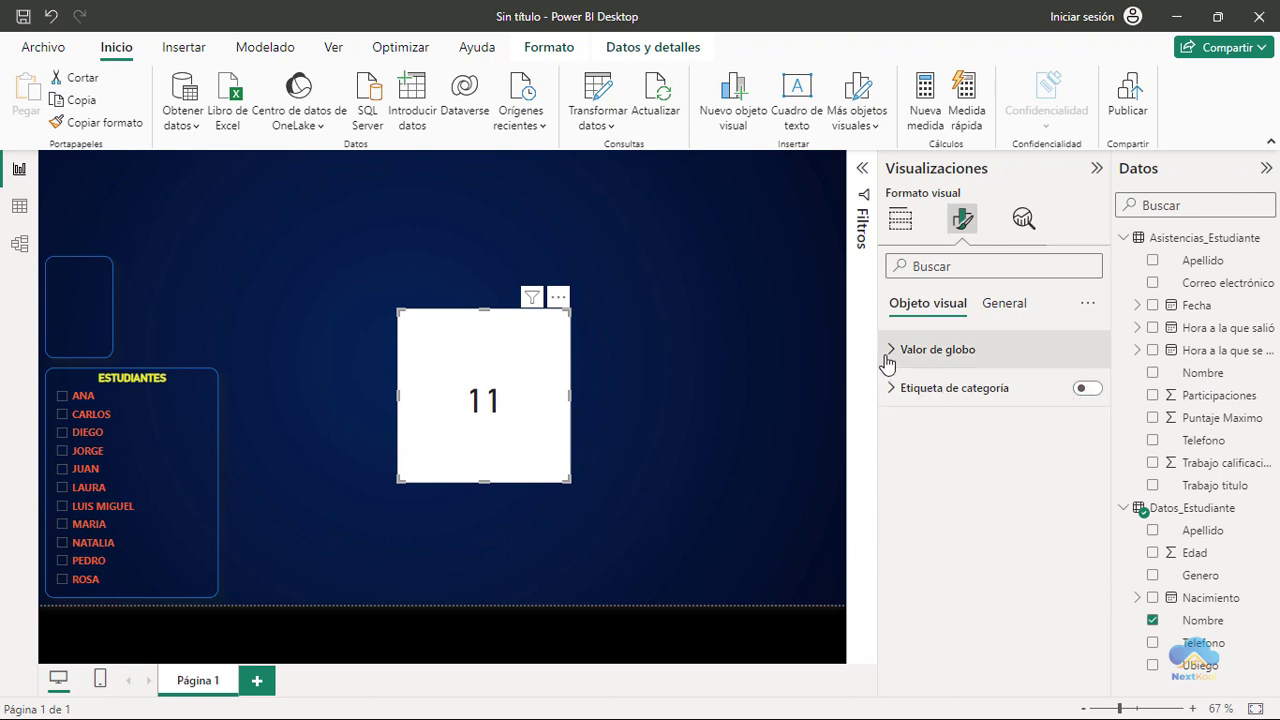
pyautogui.click(966, 350)
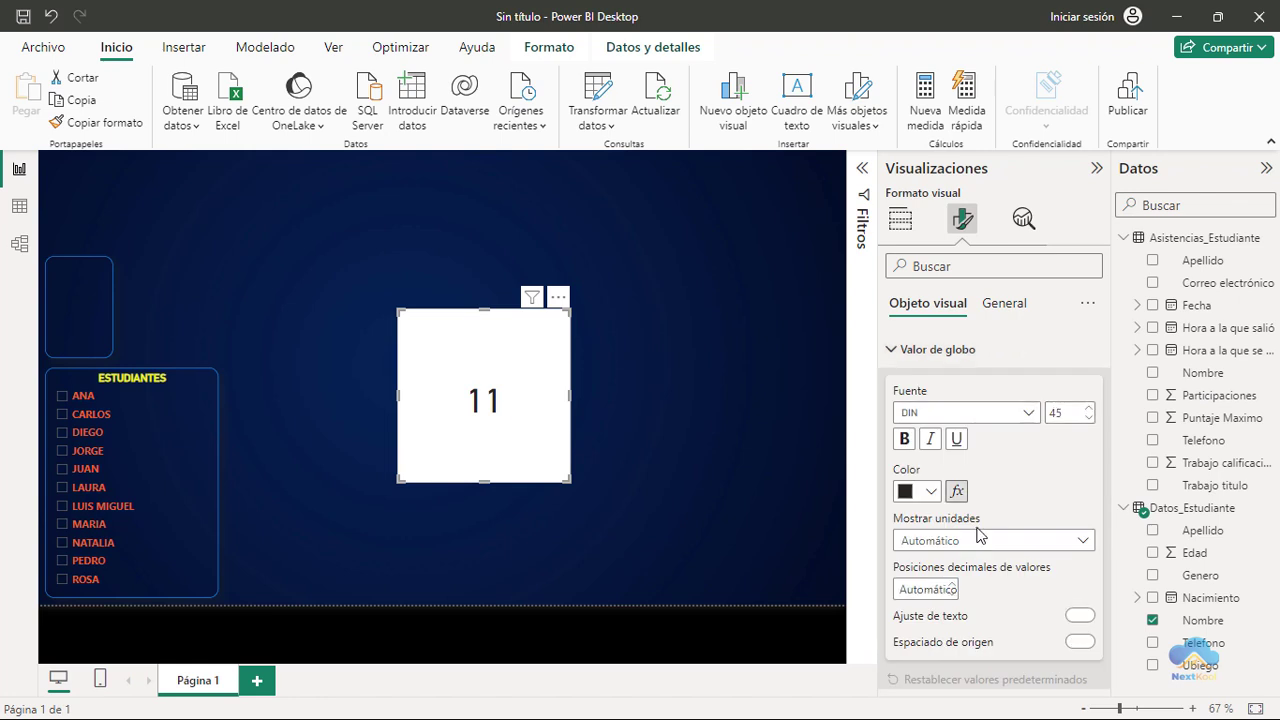
pyautogui.click(931, 491)
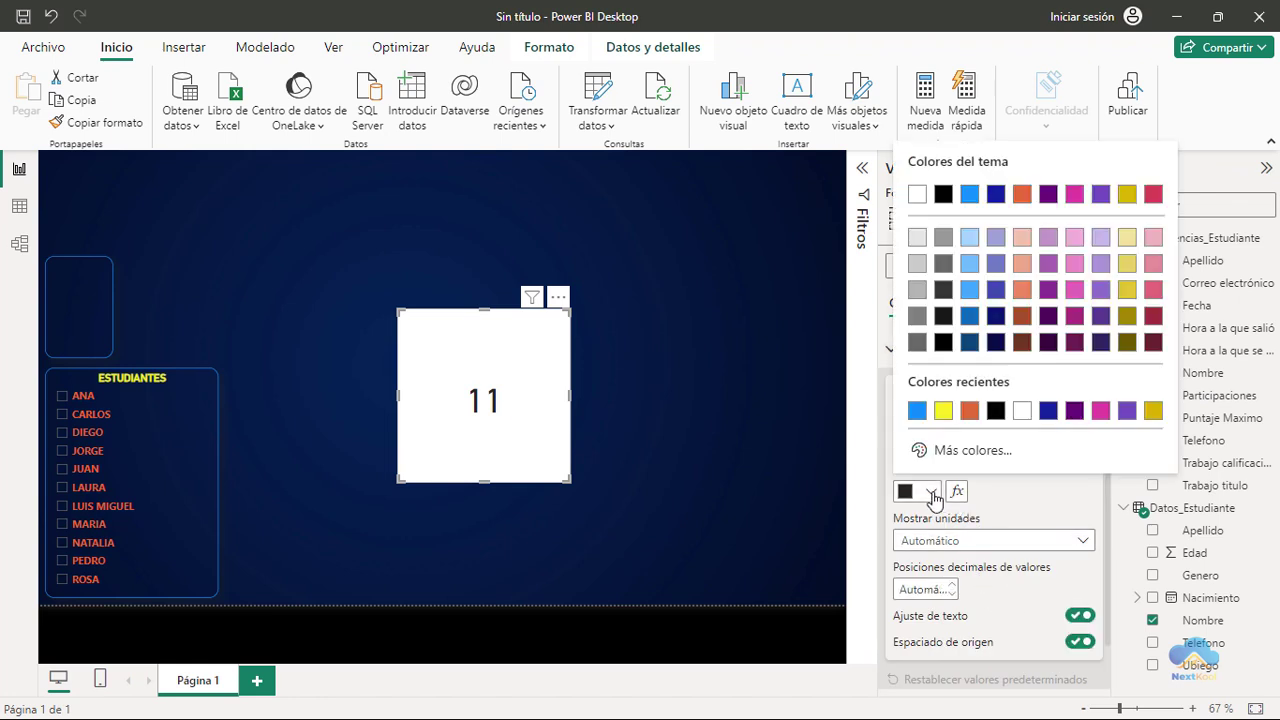
pyautogui.click(969, 412)
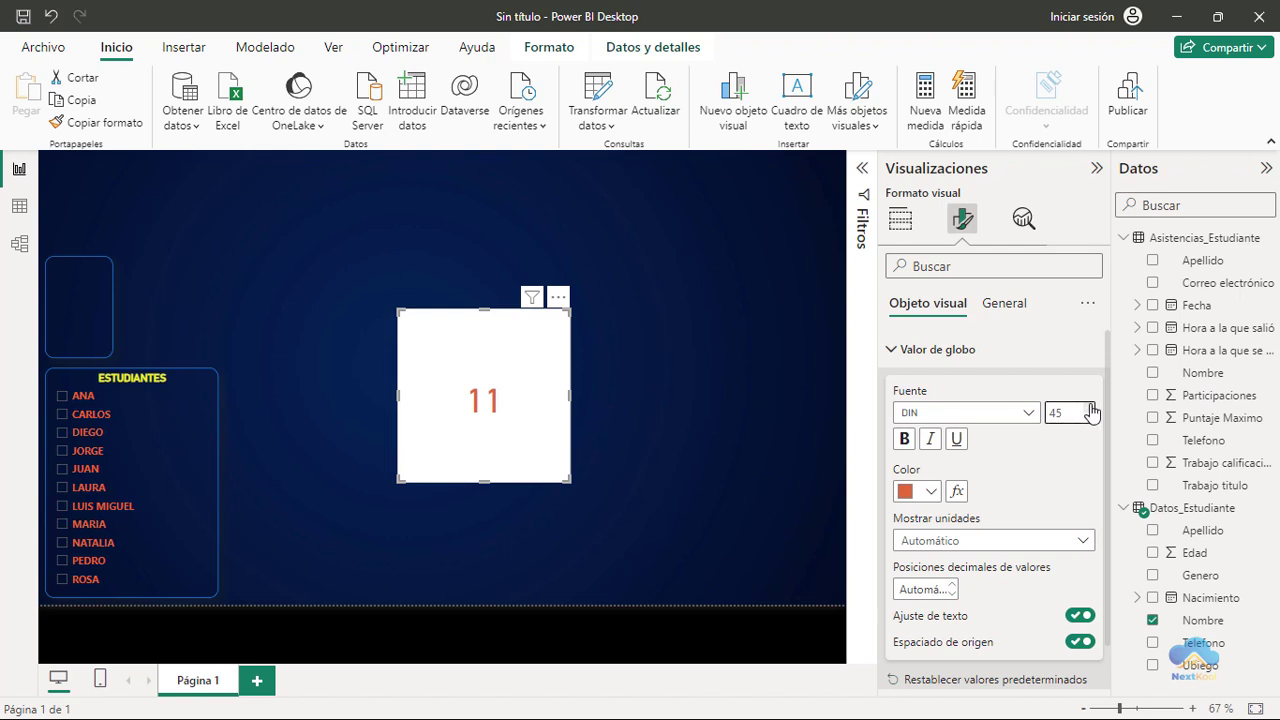
pyautogui.moveTo(1091, 413); pyautogui.dragTo(1021, 415)
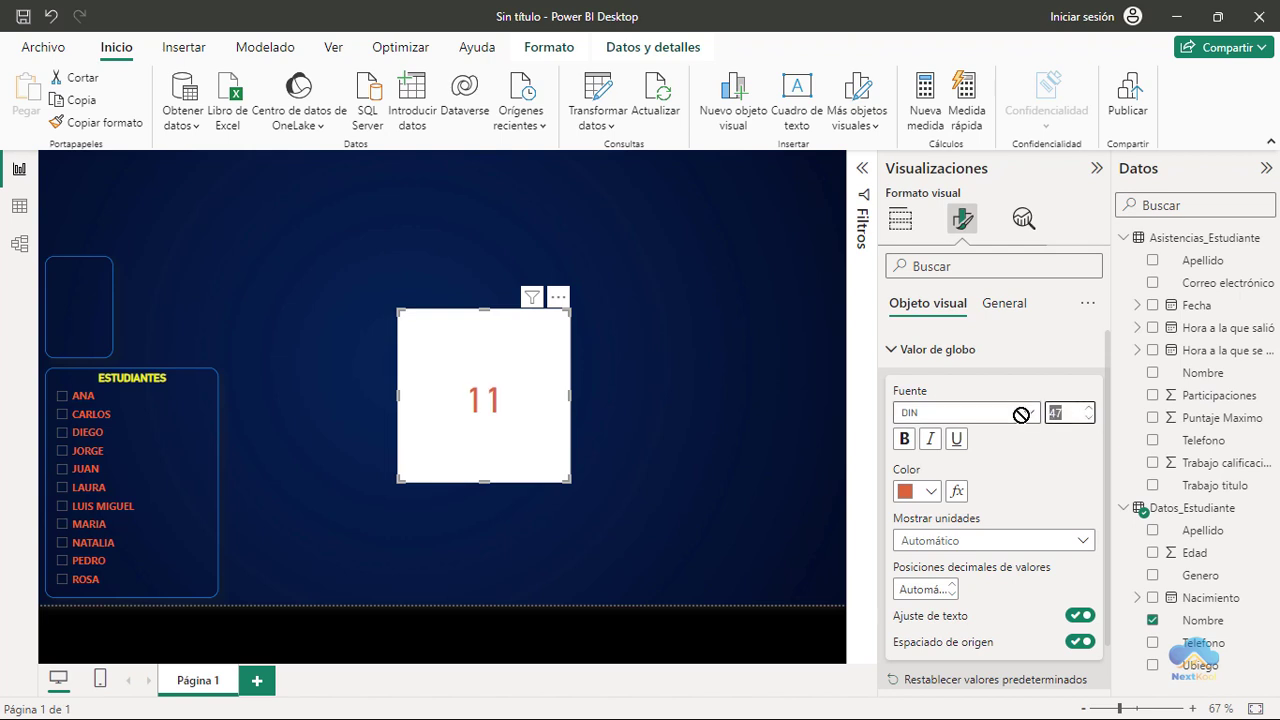
pyautogui.write('80')
pyautogui.press('Tab')
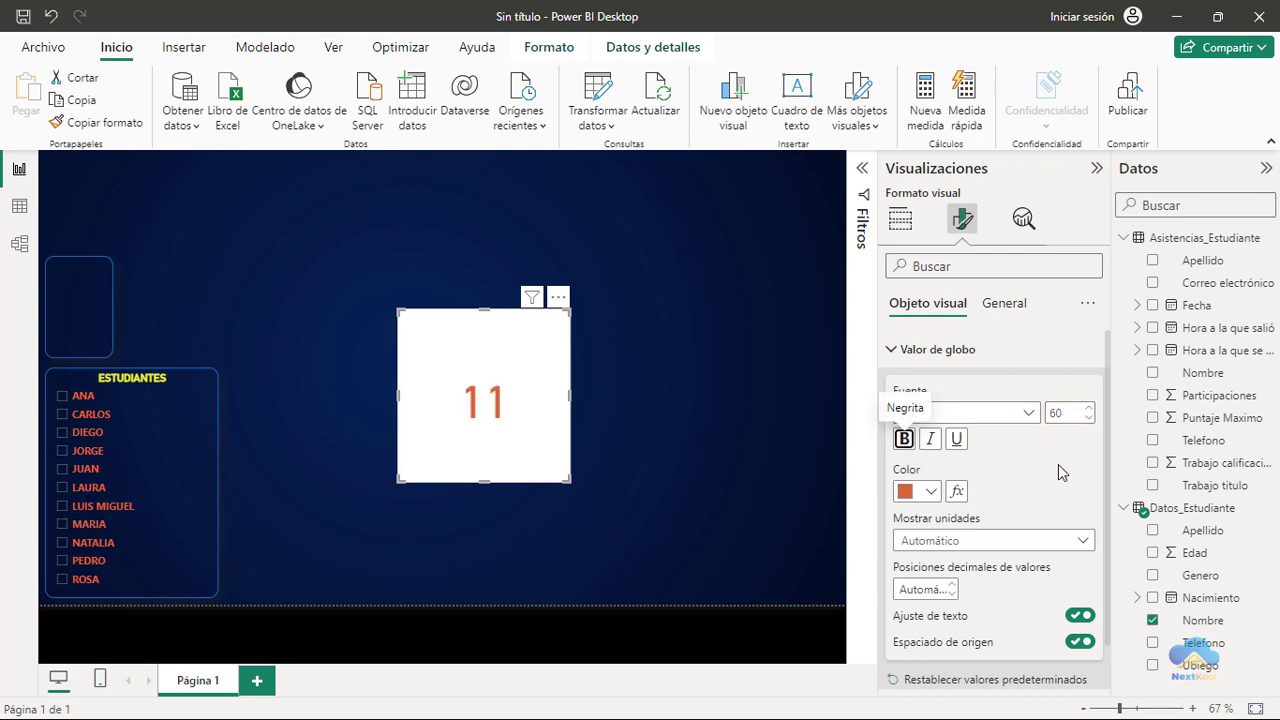
pyautogui.click(903, 440)
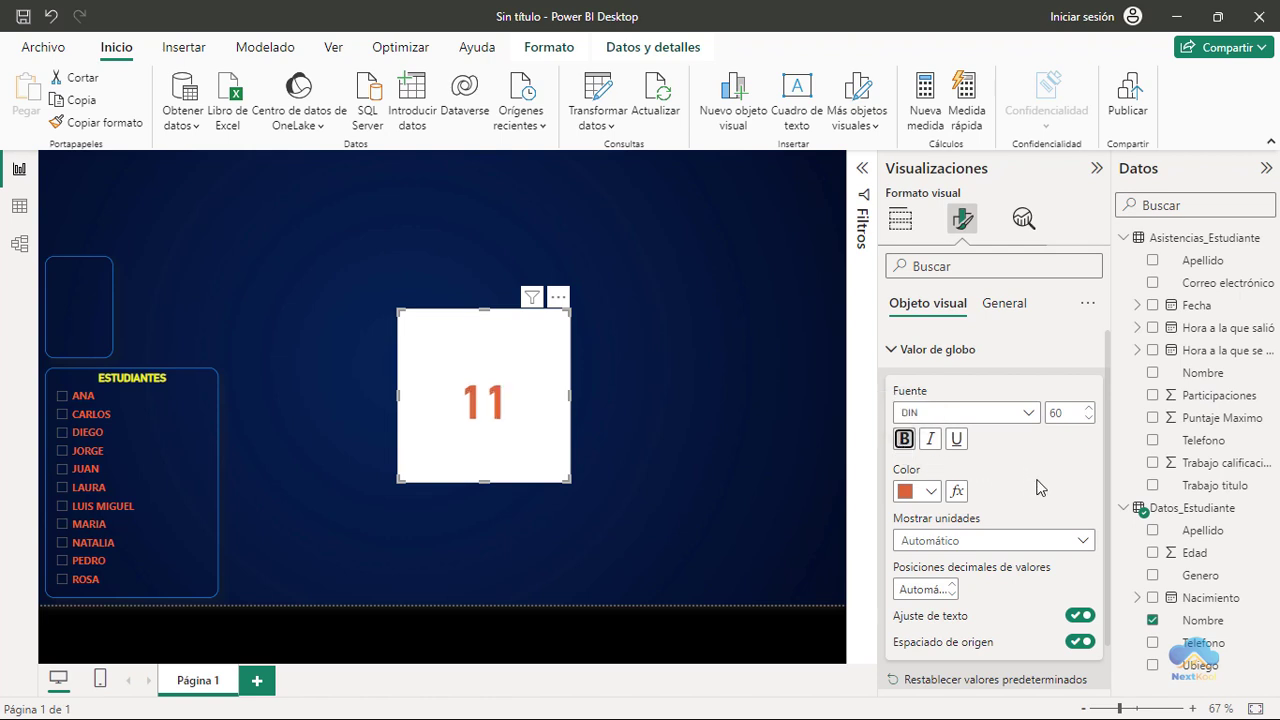
# Shrink the card, turn off its Fondo background, and fit it into the left frame.
pyautogui.moveTo(569, 481); pyautogui.dragTo(463, 405)
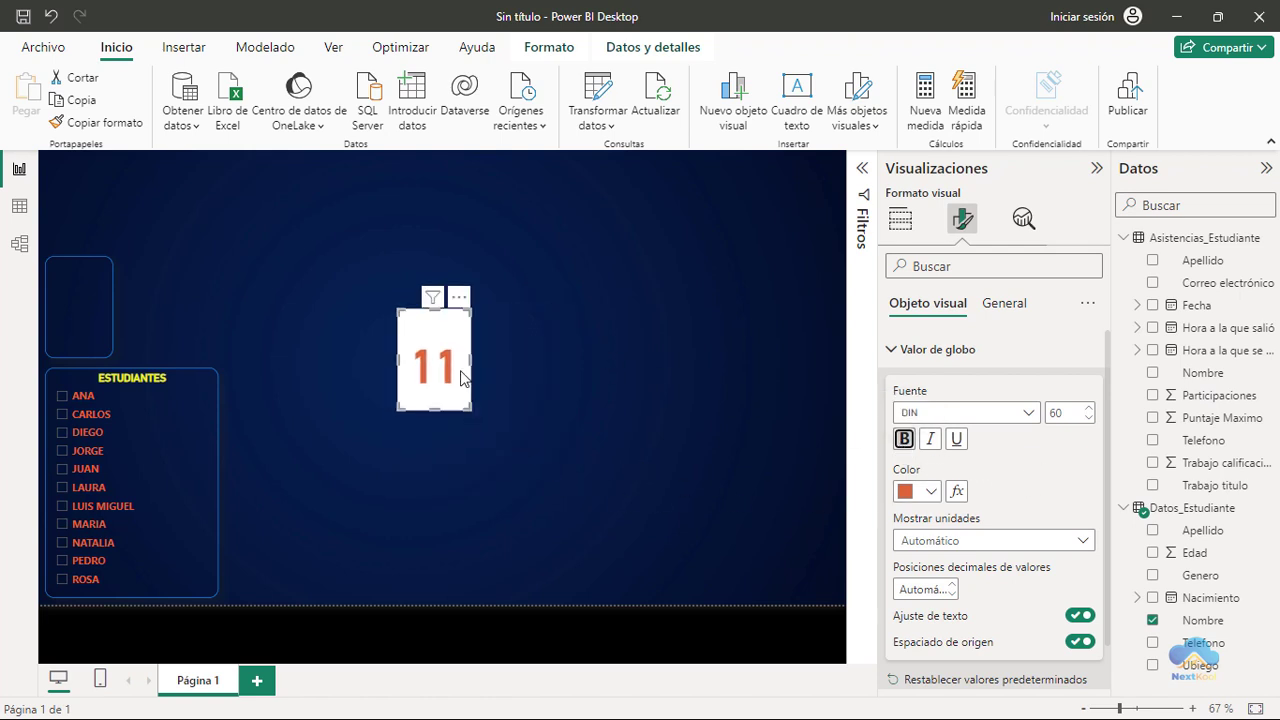
pyautogui.click(1005, 305)
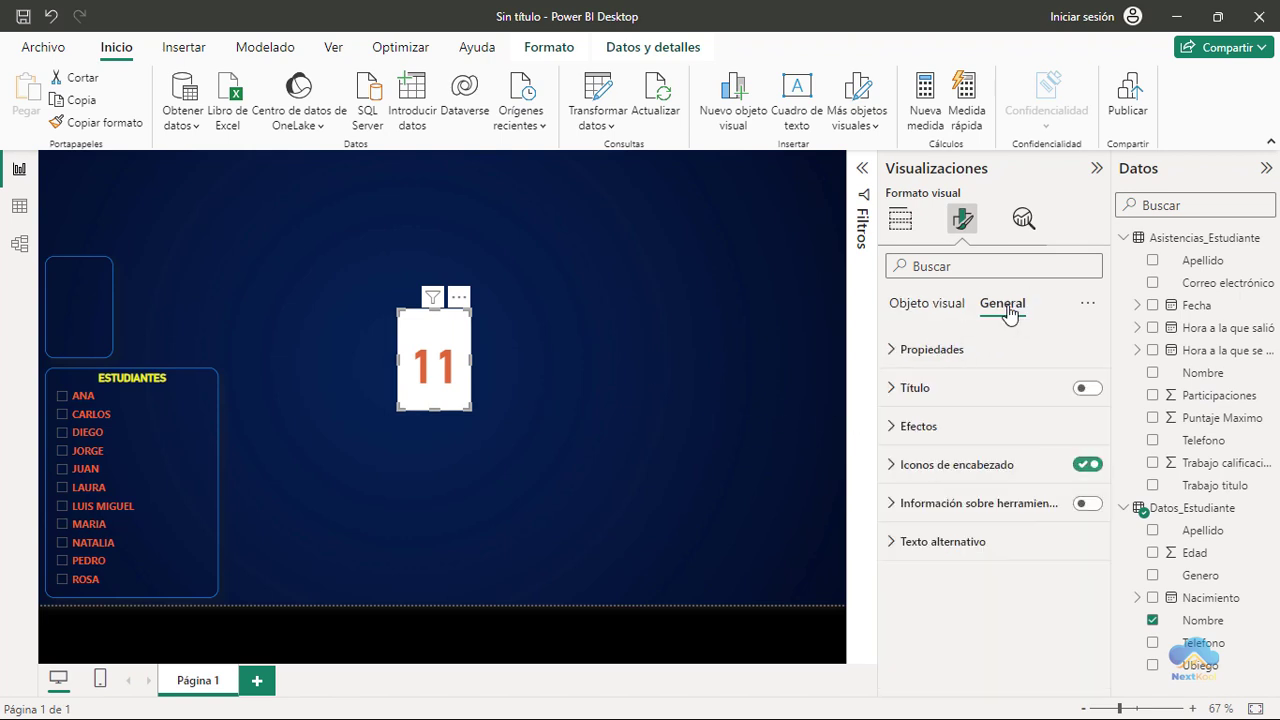
pyautogui.click(910, 428)
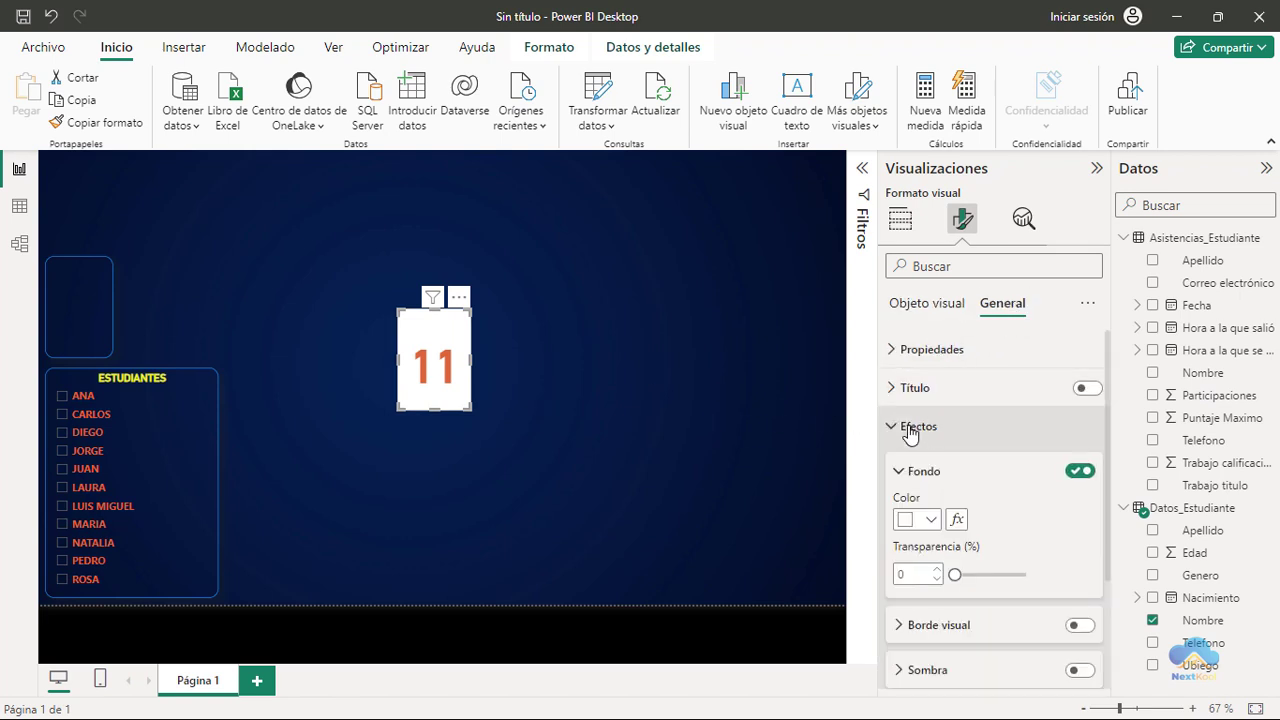
pyautogui.click(1084, 474)
pyautogui.click(575, 460)
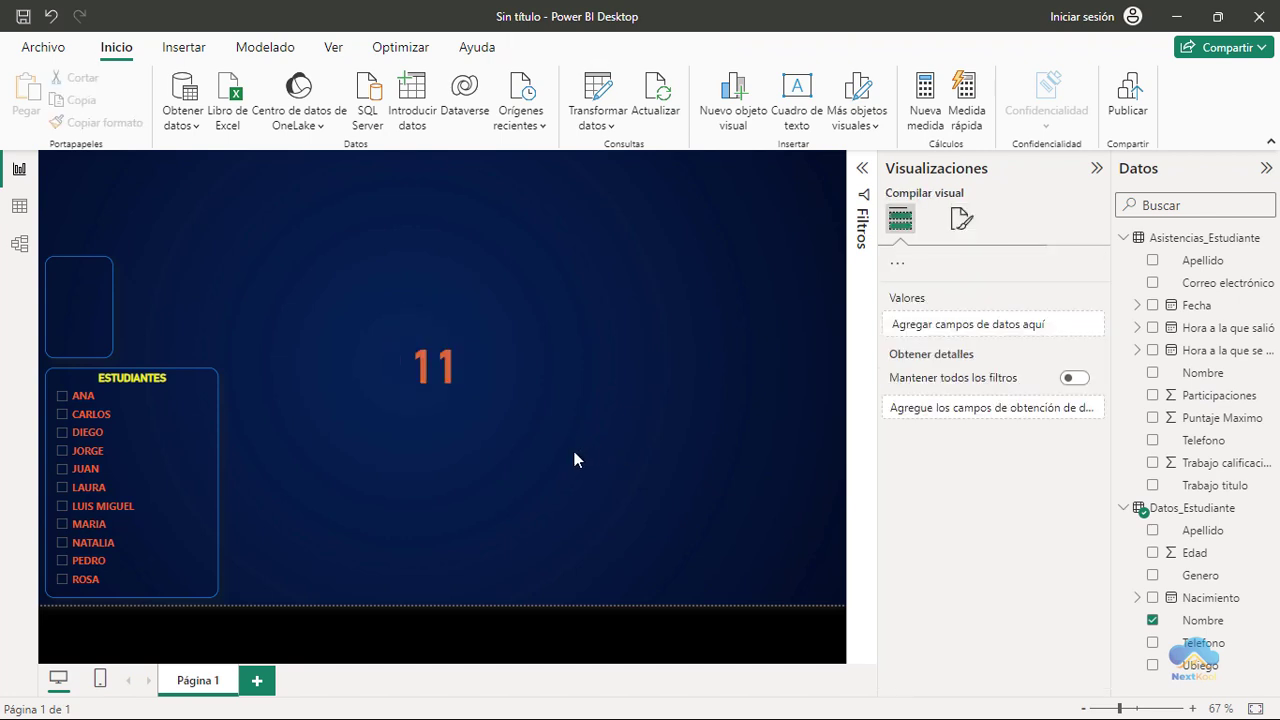
pyautogui.click(434, 410)
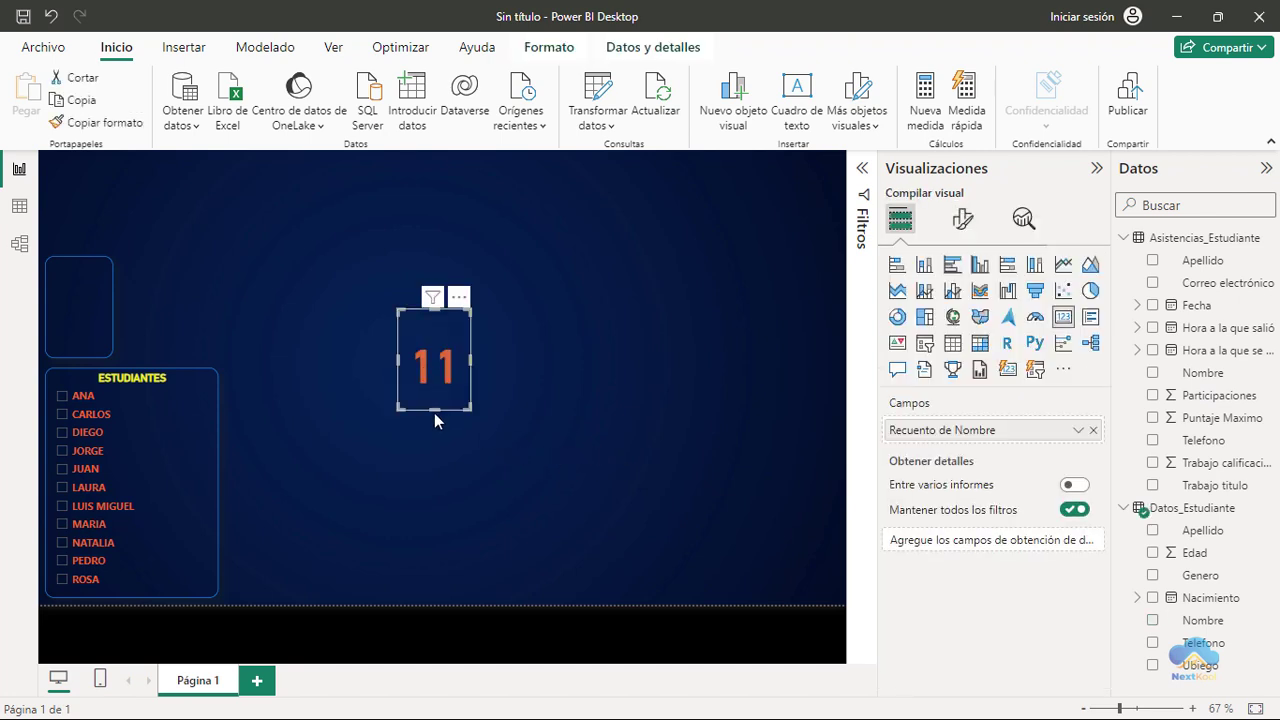
pyautogui.moveTo(434, 410)
pyautogui.mouseDown()
pyautogui.moveTo(428, 366)
pyautogui.moveTo(84, 306)
pyautogui.moveTo(285, 313)
pyautogui.moveTo(72, 309)
pyautogui.mouseUp()
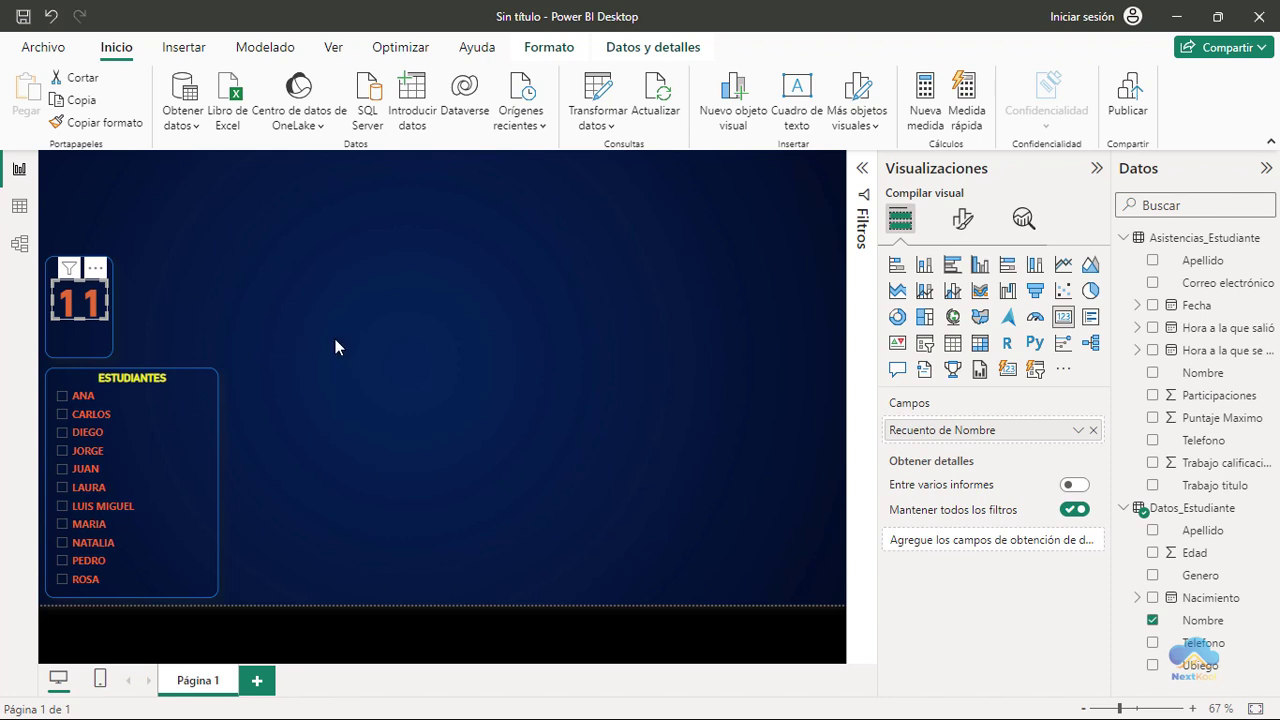
pyautogui.click(445, 358)
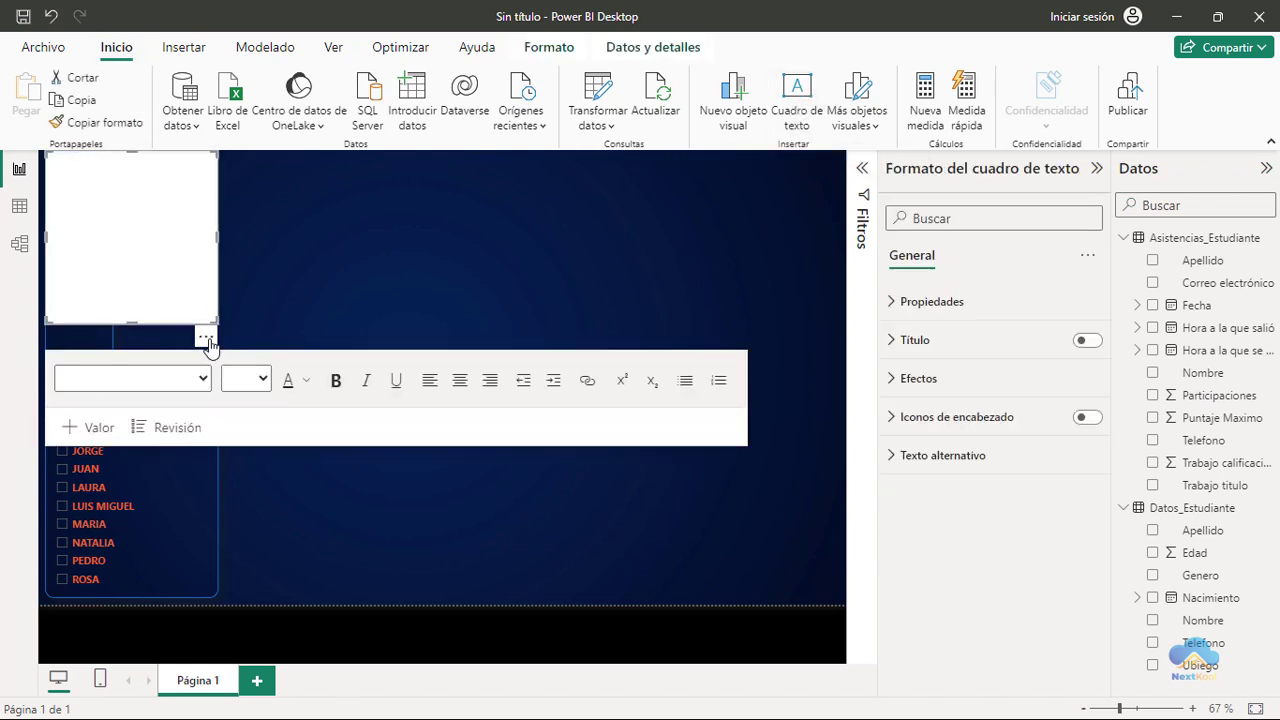
# Move the new text box to the page centre and type 'Estudiantes UNIVERSIDAD'.
pyautogui.moveTo(224, 325); pyautogui.dragTo(518, 405)
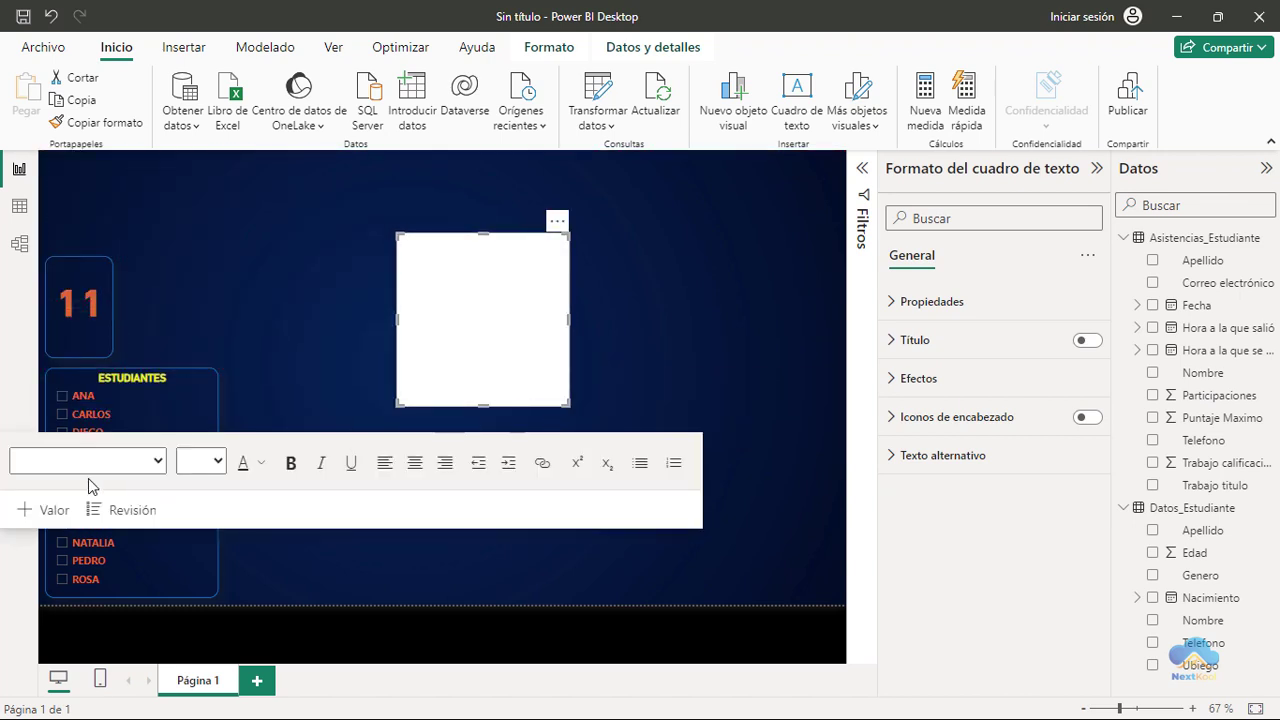
pyautogui.click(419, 244)
pyautogui.write('Estudiantes')
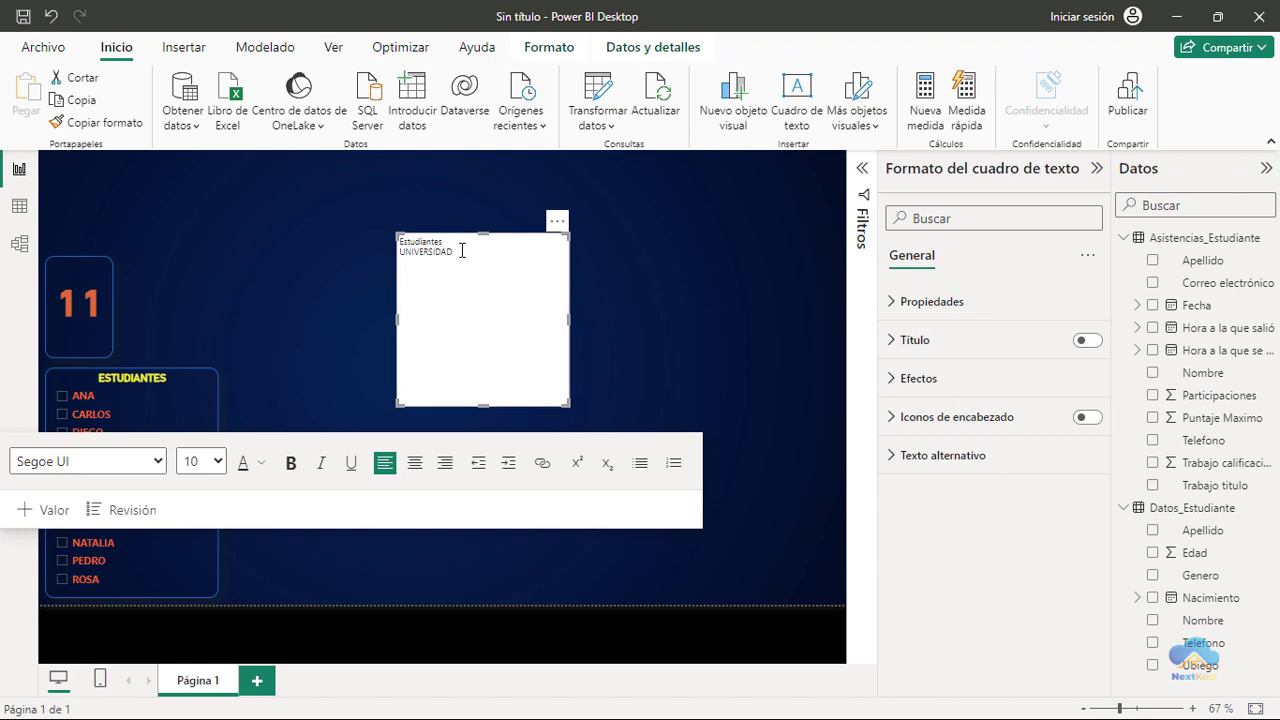
# Colour the text yellow and switch off the text box's Fondo background.
pyautogui.moveTo(451, 251); pyautogui.dragTo(403, 241)
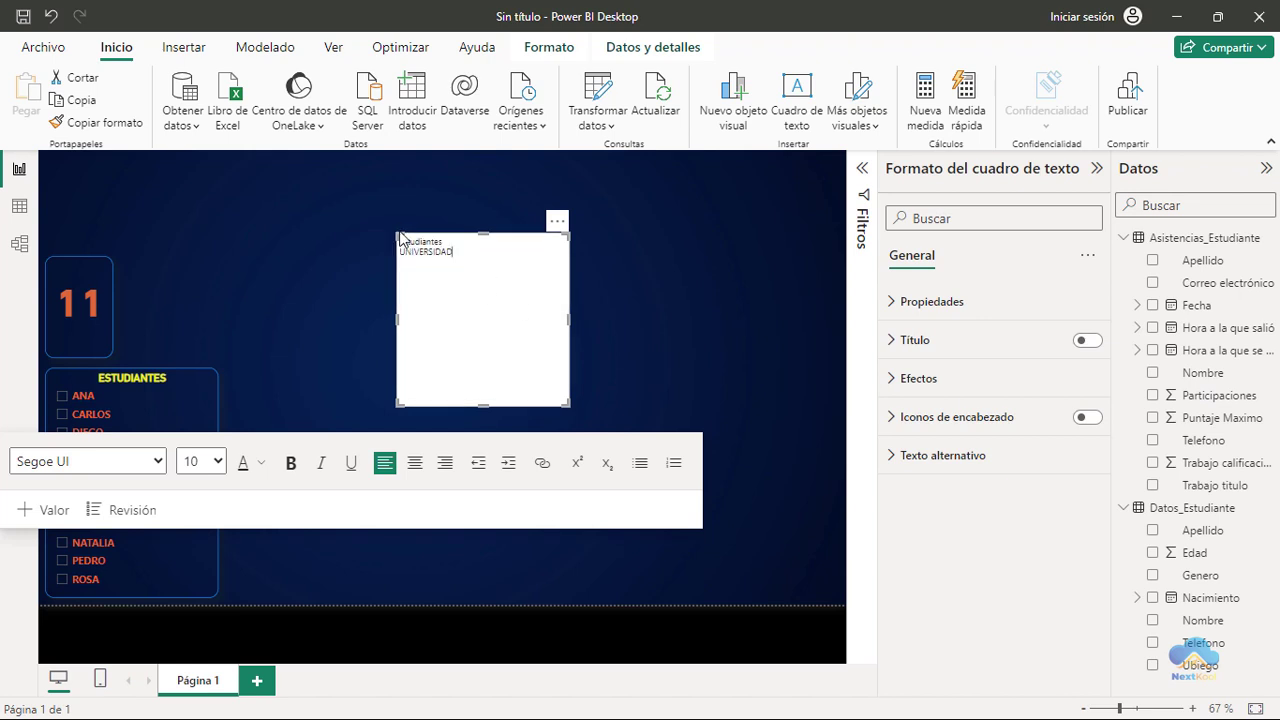
pyautogui.click(263, 464)
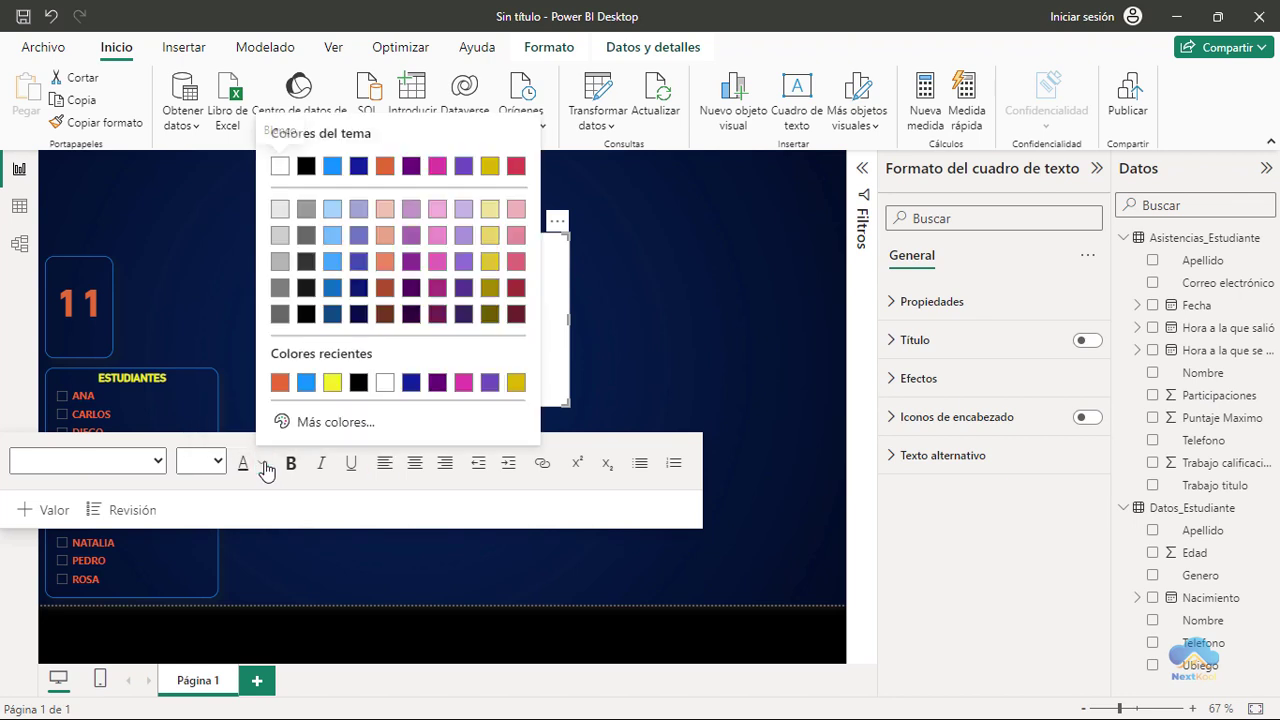
pyautogui.click(333, 386)
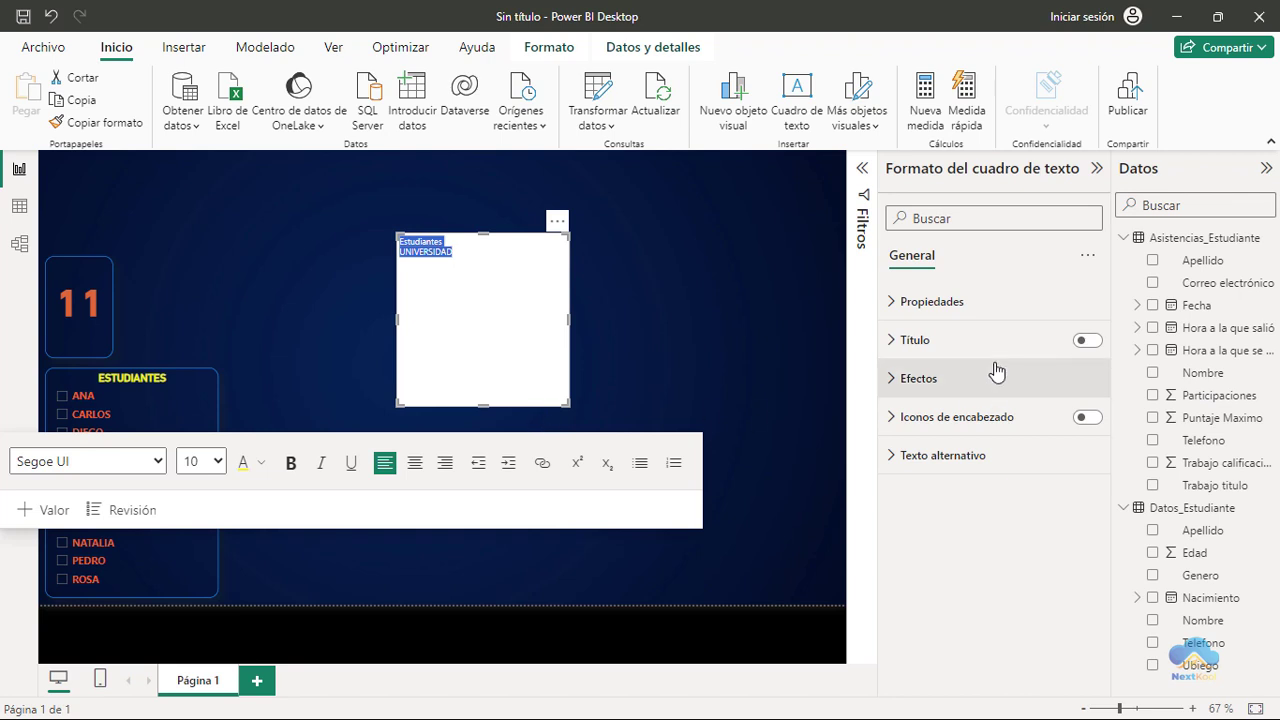
pyautogui.click(960, 381)
pyautogui.click(958, 381)
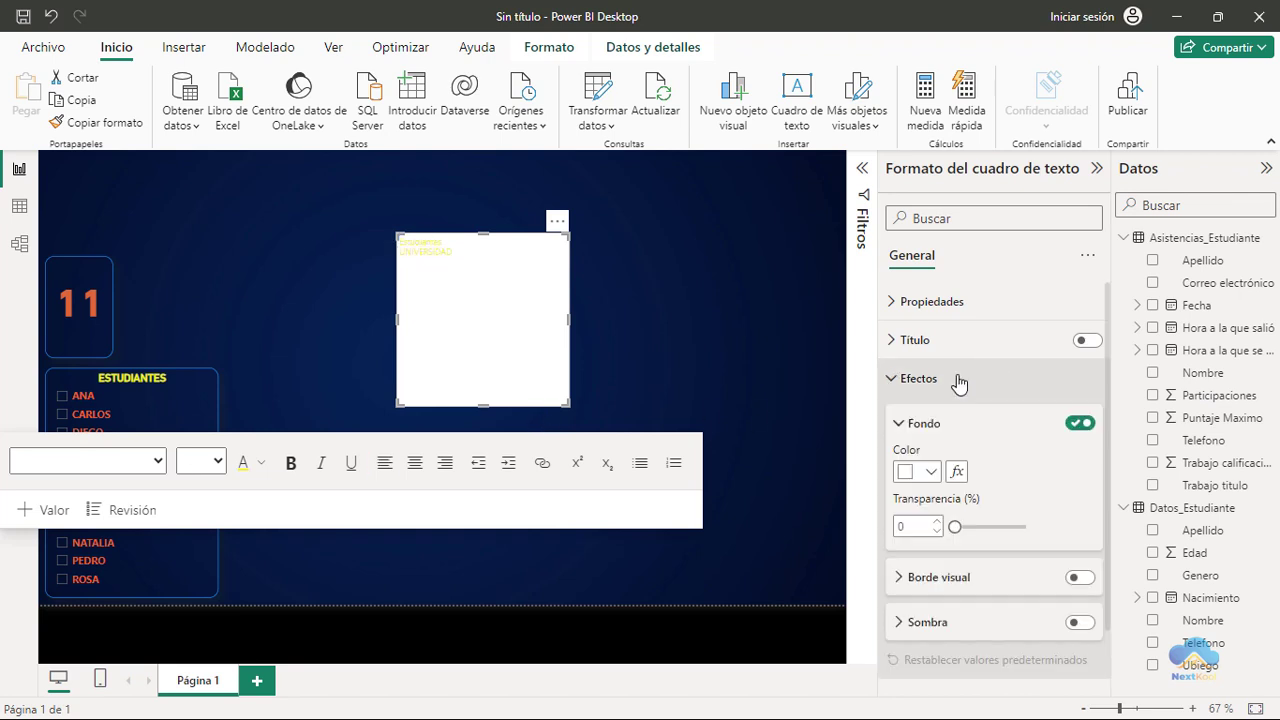
pyautogui.click(1082, 424)
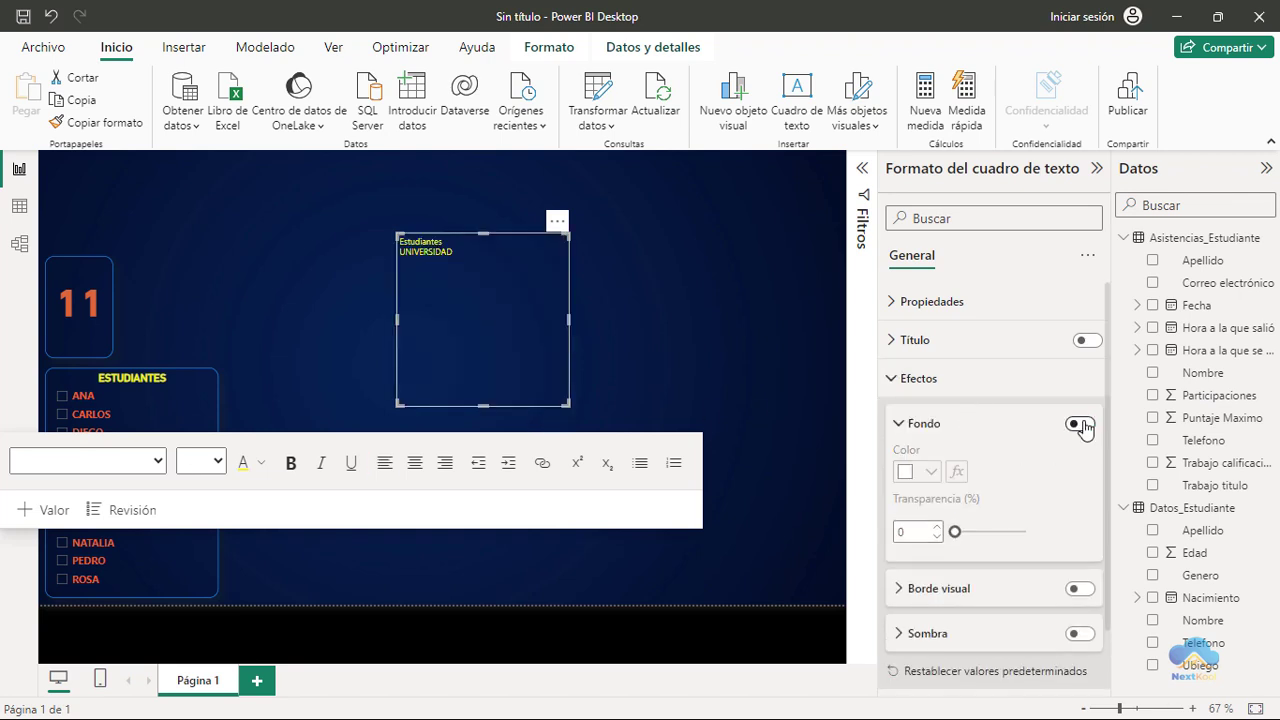
pyautogui.click(651, 325)
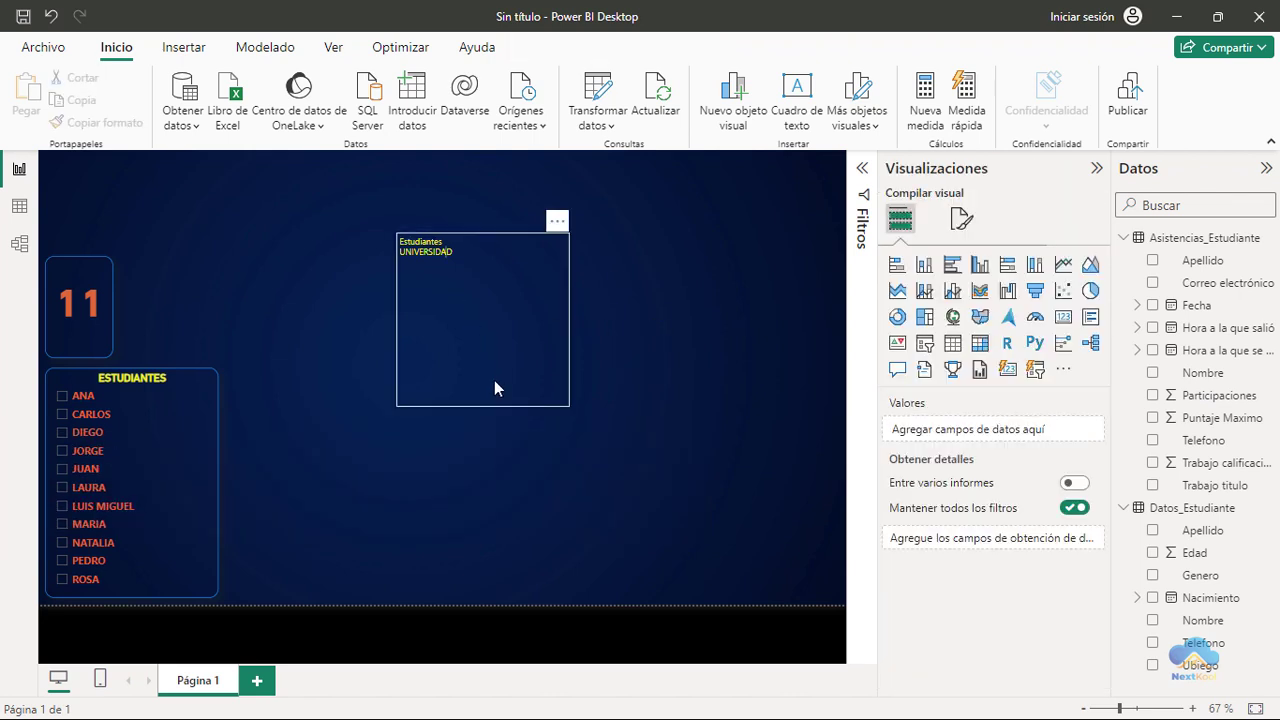
# Shrink the text box to fit its text and set Centro alignment.
pyautogui.click(565, 403)
pyautogui.moveTo(565, 403); pyautogui.dragTo(459, 265)
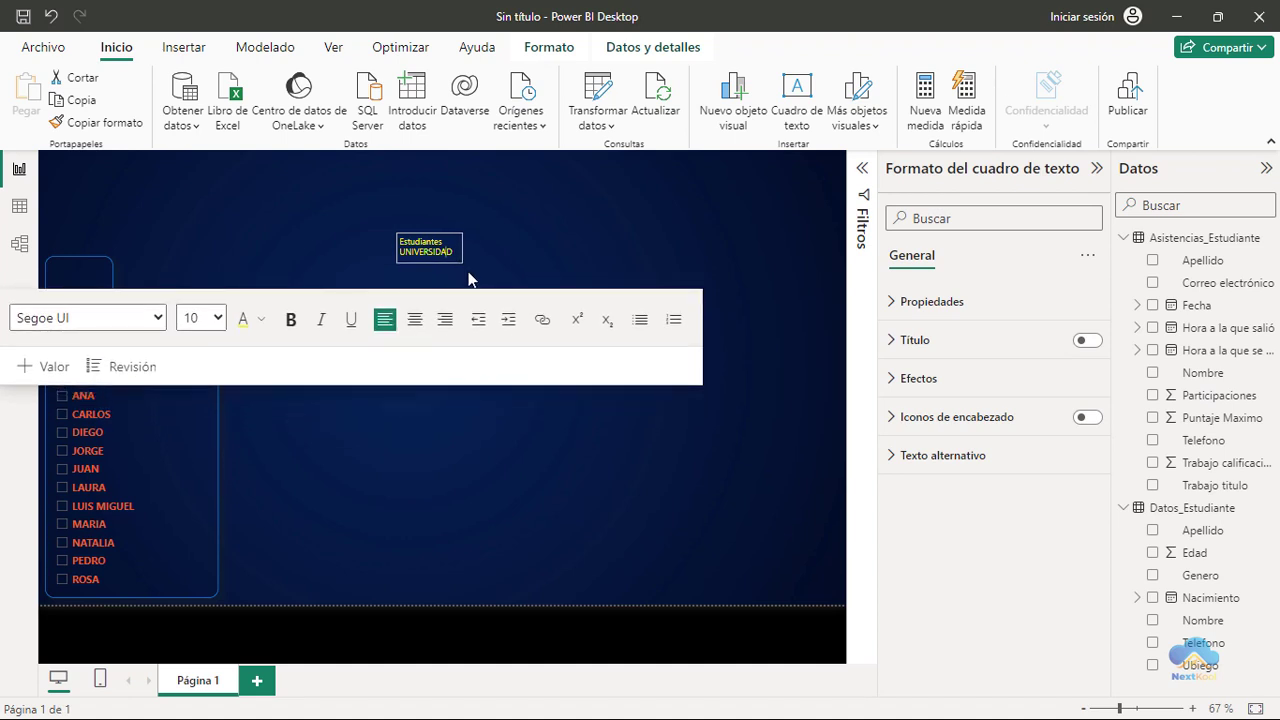
pyautogui.click(413, 321)
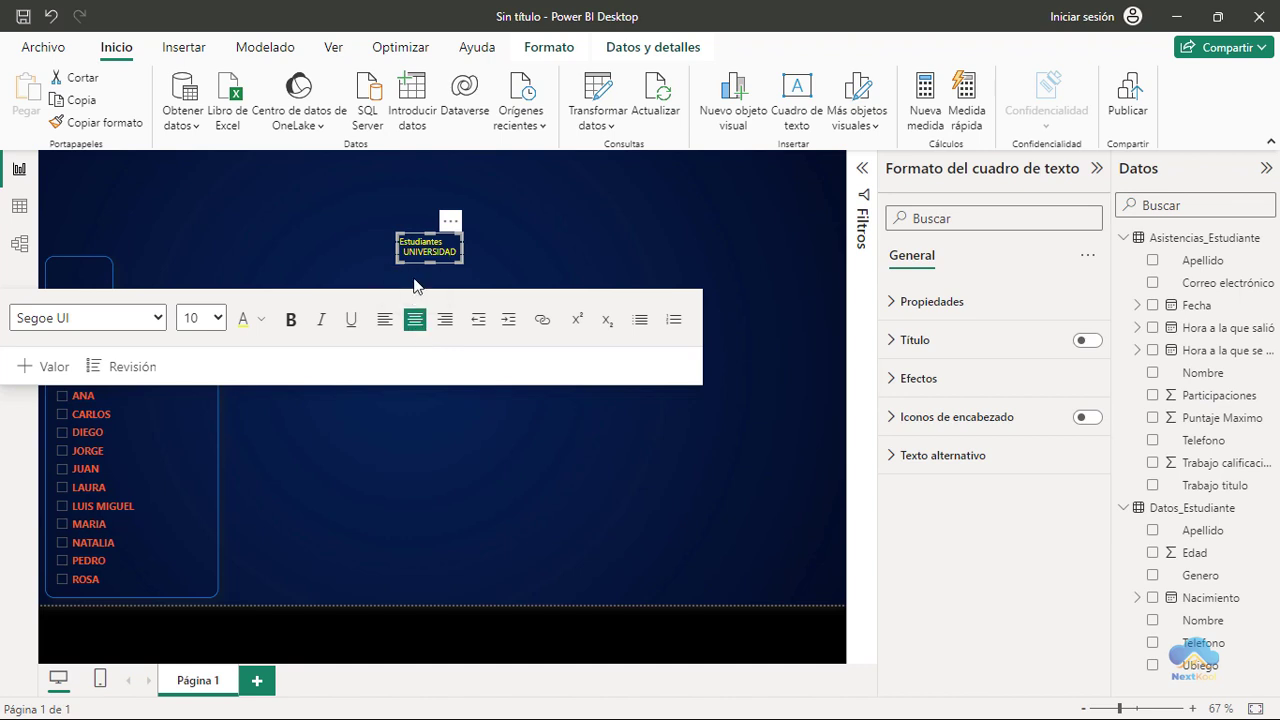
pyautogui.click(414, 320)
pyautogui.click(413, 320)
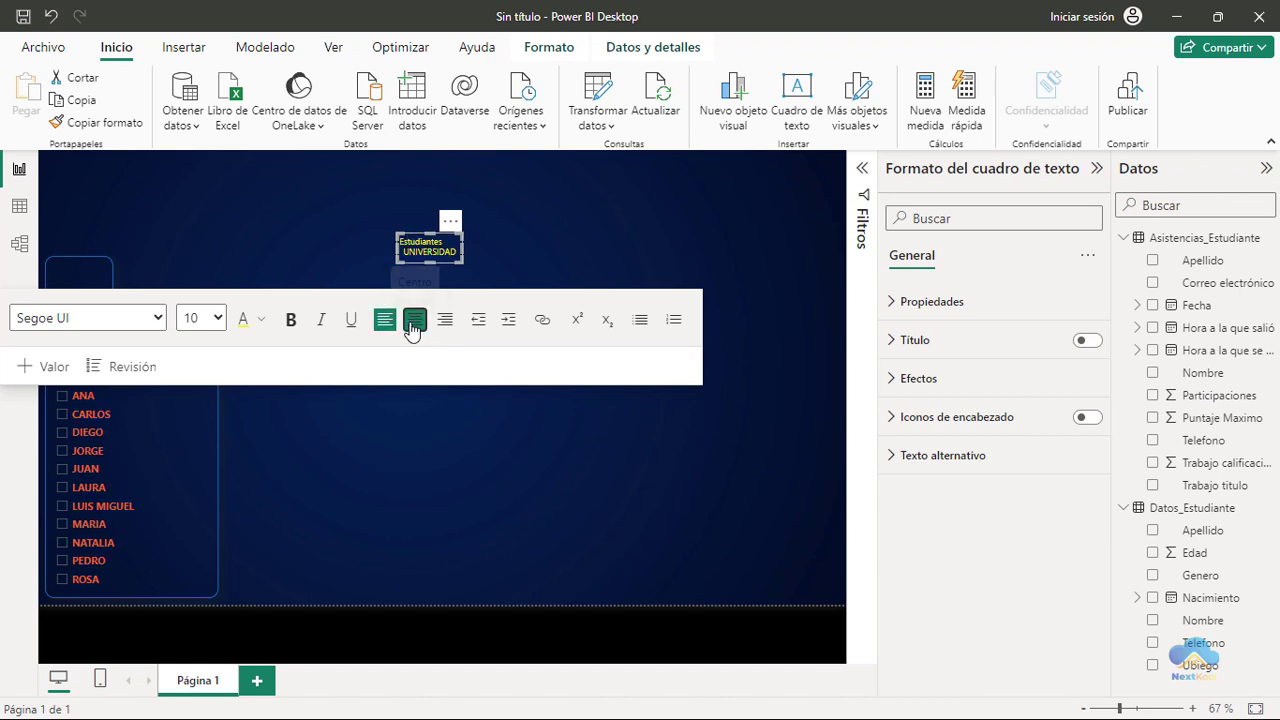
pyautogui.click(532, 261)
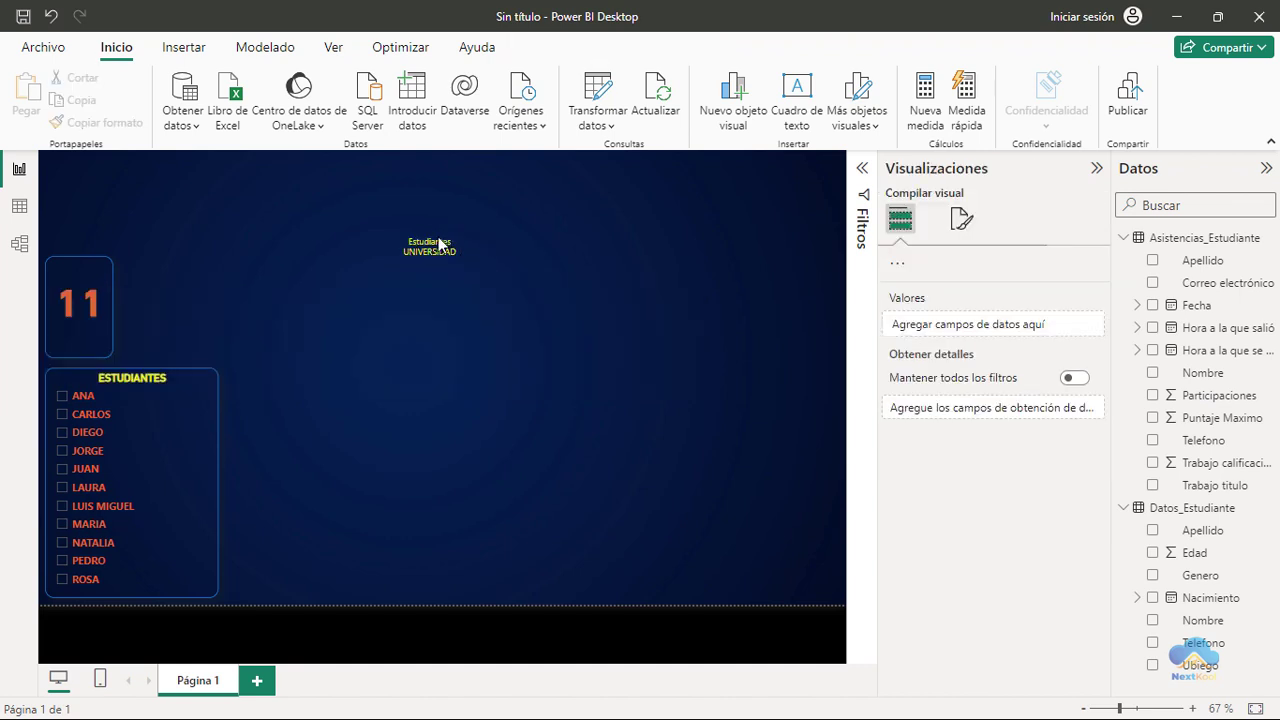
# Move the label into the 11 card beneath the number and narrow it.
pyautogui.moveTo(440, 243); pyautogui.dragTo(426, 251)
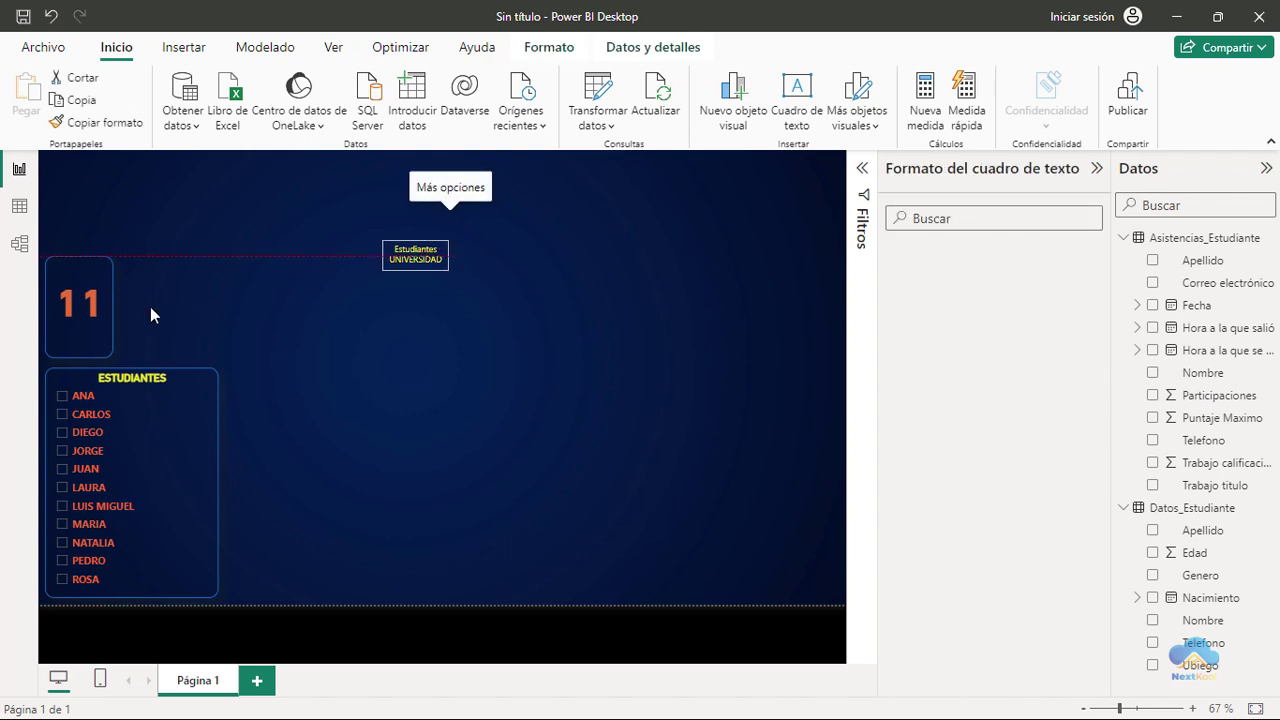
pyautogui.moveTo(150, 315)
pyautogui.mouseDown()
pyautogui.moveTo(103, 318)
pyautogui.moveTo(302, 320)
pyautogui.mouseUp()
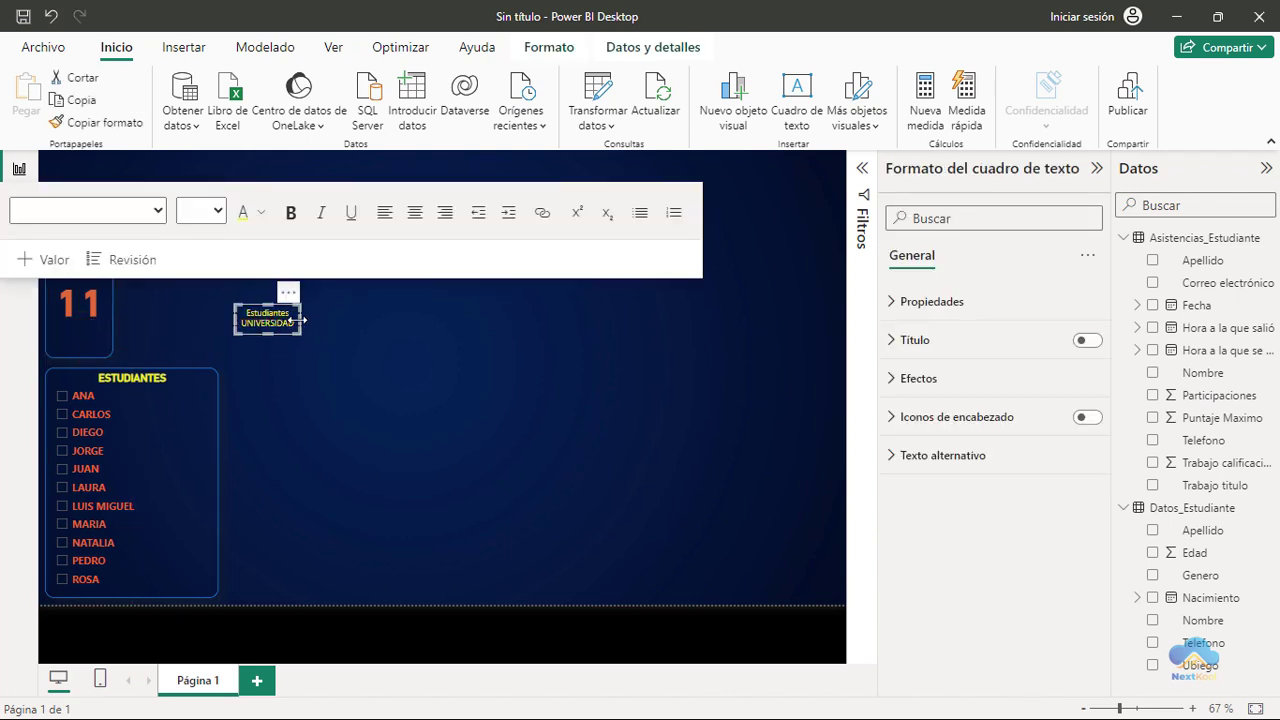
pyautogui.moveTo(298, 323)
pyautogui.mouseDown()
pyautogui.moveTo(95, 320)
pyautogui.moveTo(93, 306)
pyautogui.mouseUp()
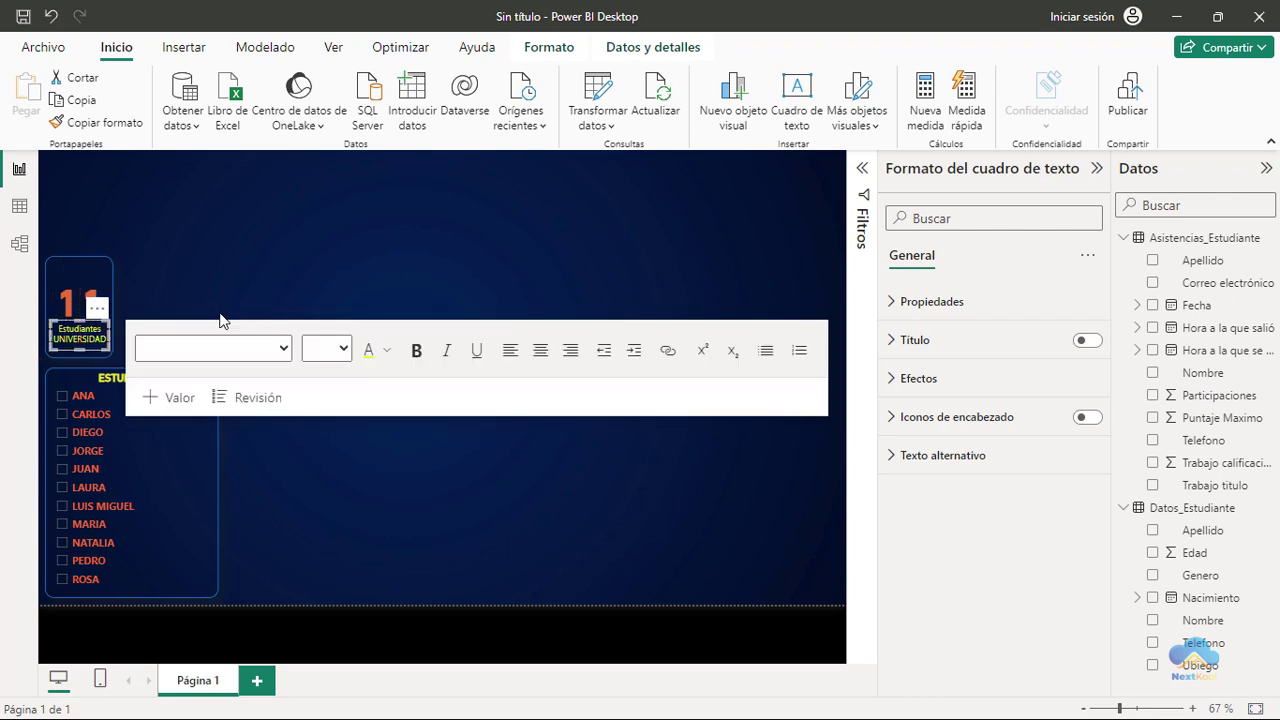
pyautogui.click(150, 251)
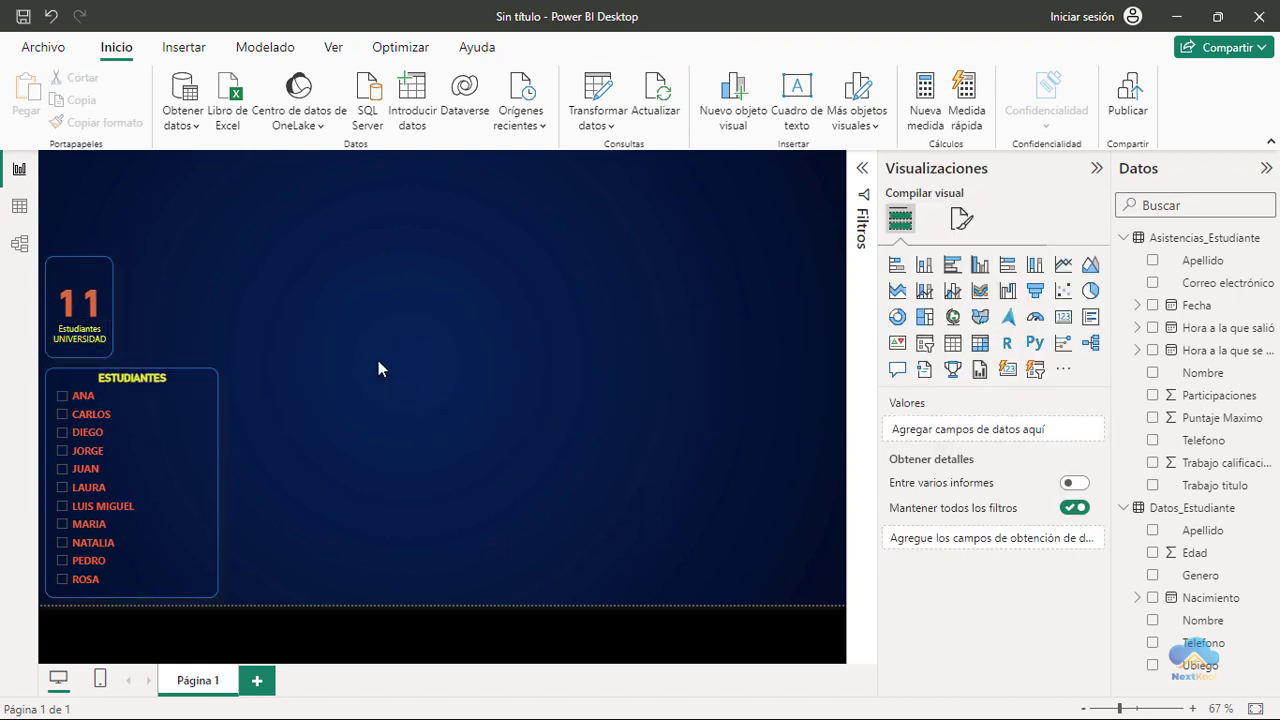
# Set Vista de página to Tamaño real, then select the 11 card and its label.
pyautogui.click(332, 48)
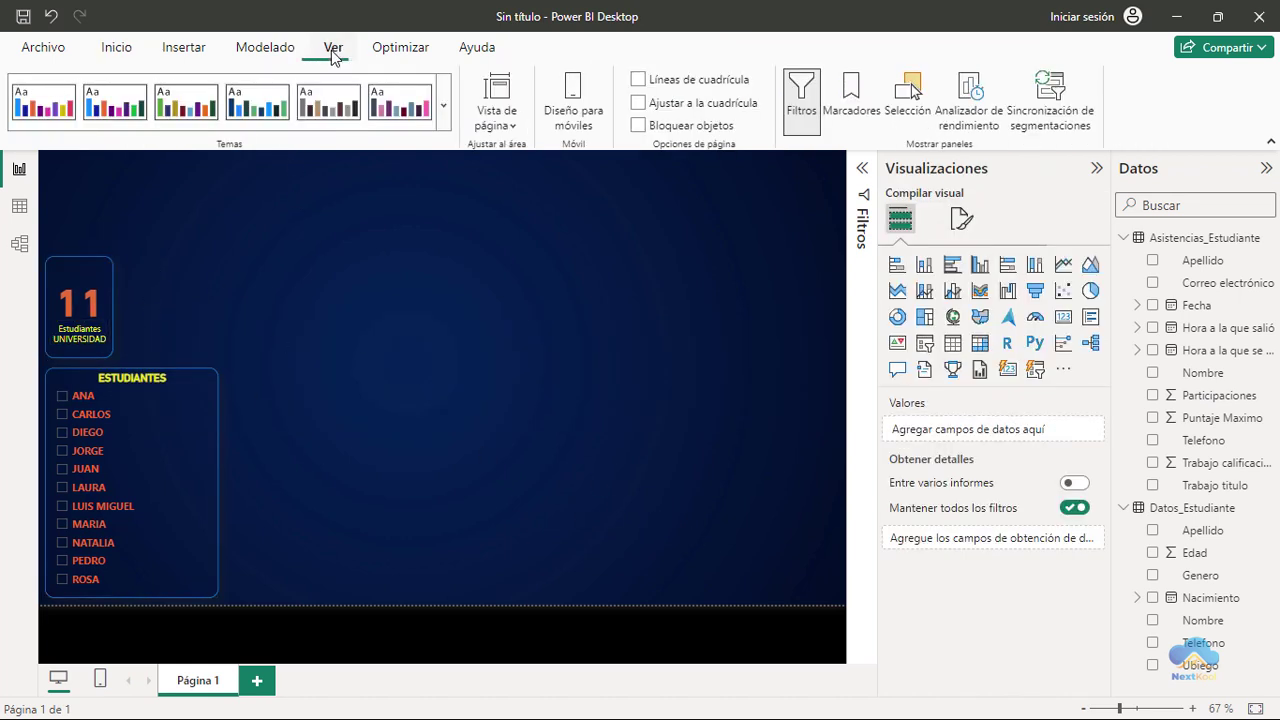
pyautogui.click(496, 115)
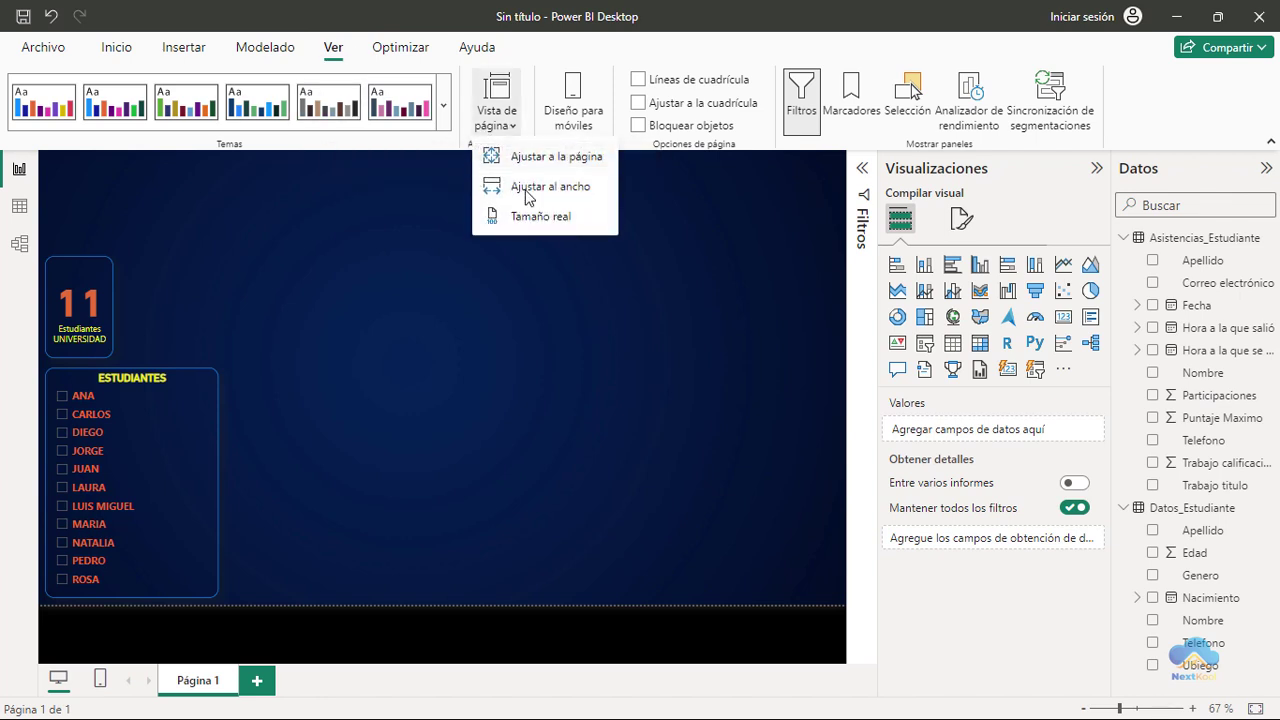
pyautogui.click(528, 218)
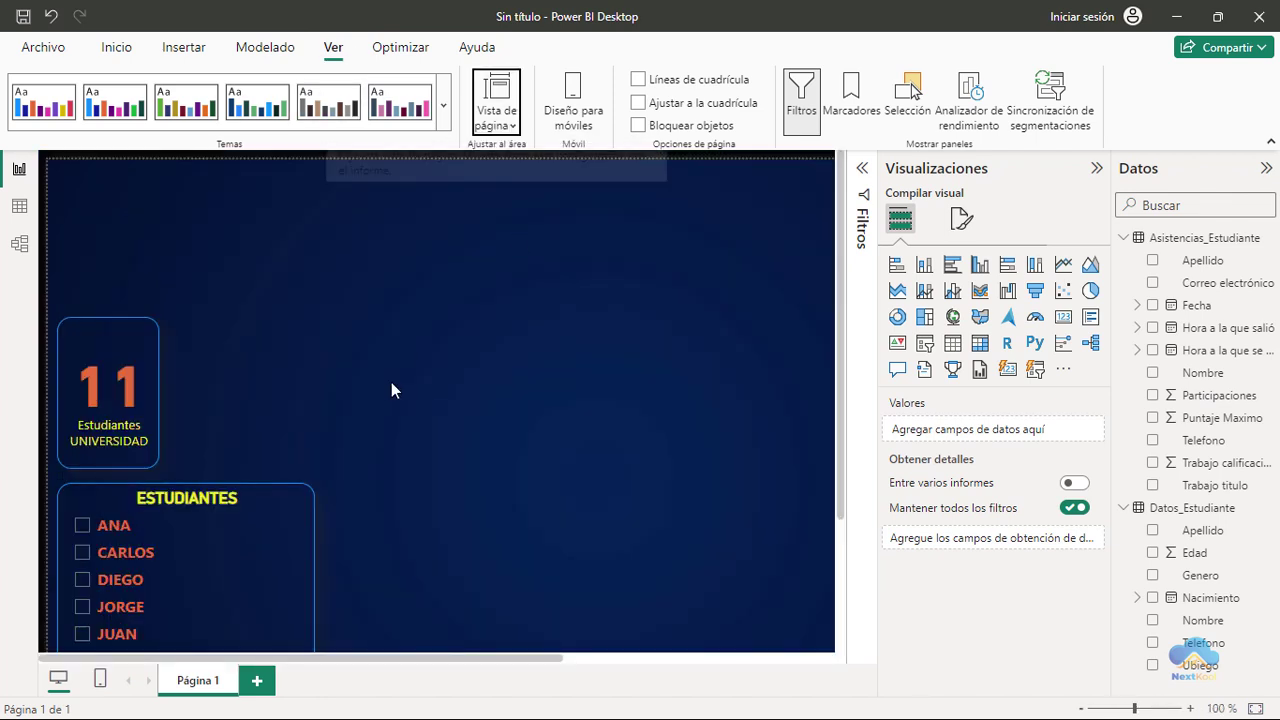
pyautogui.click(117, 433)
pyautogui.click(110, 425)
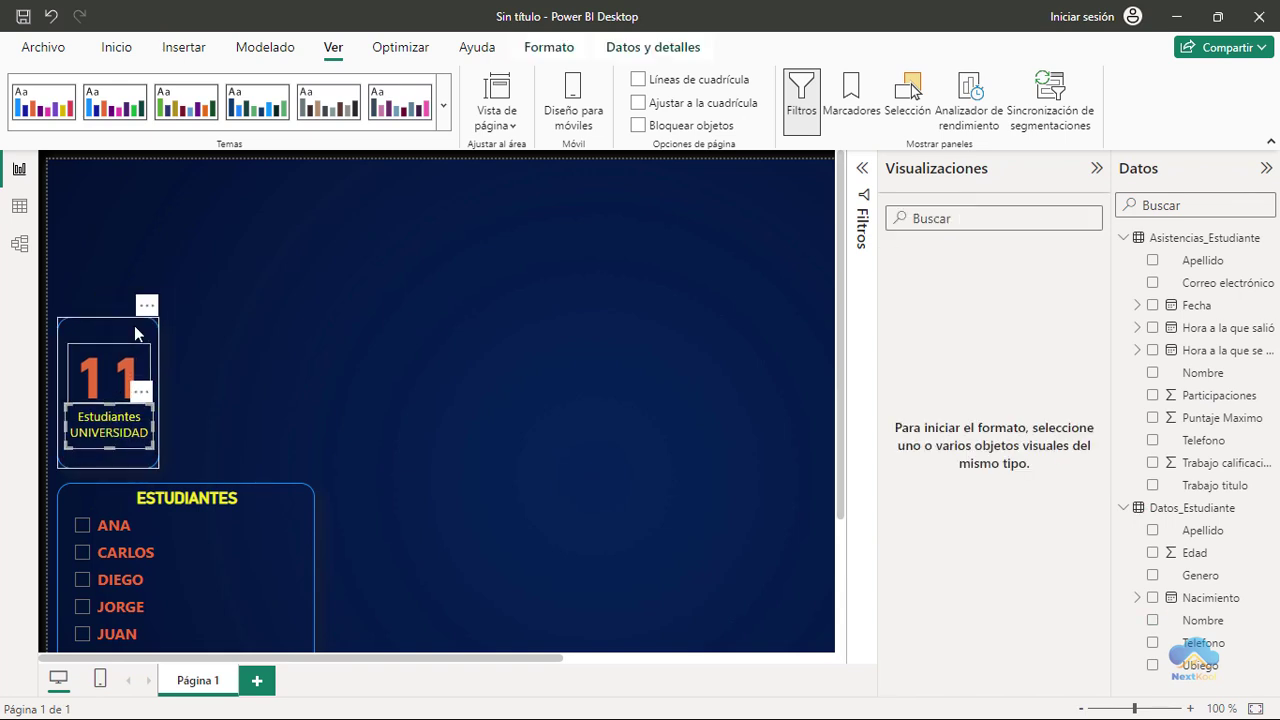
# Select the 11 card and label together and apply Alinear al centro.
pyautogui.click(274, 384)
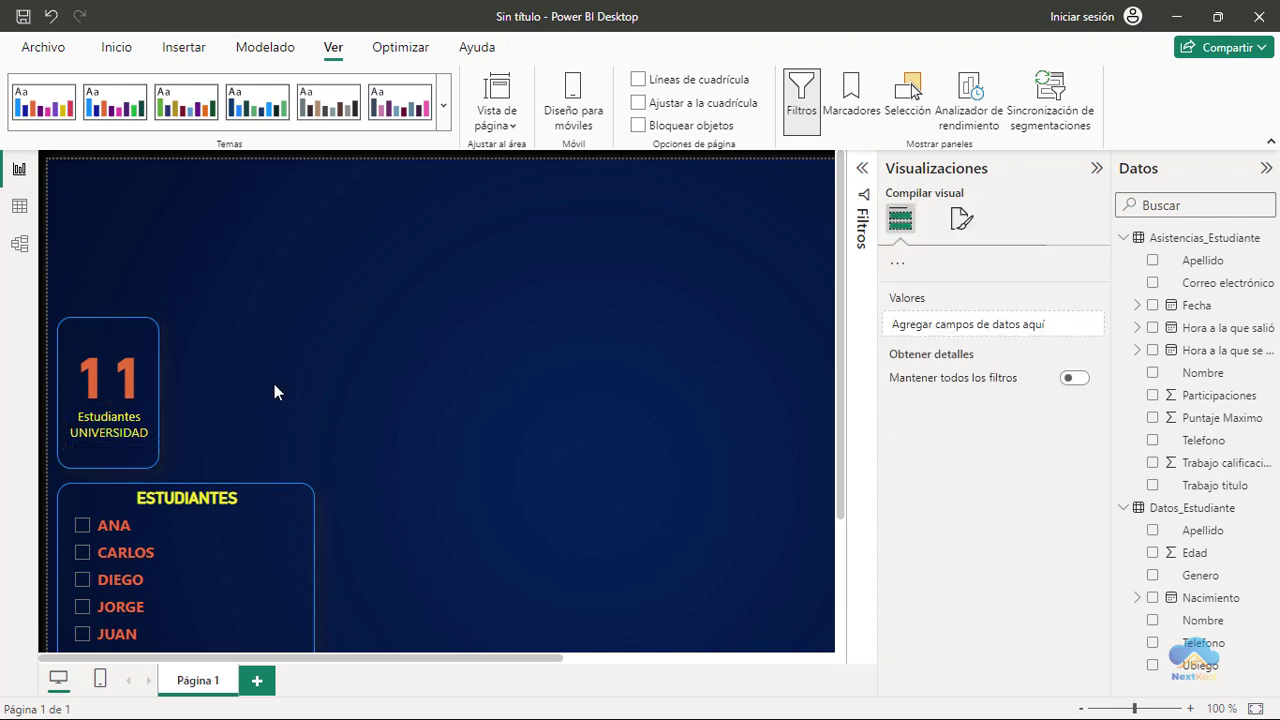
pyautogui.moveTo(188, 472); pyautogui.dragTo(45, 302)
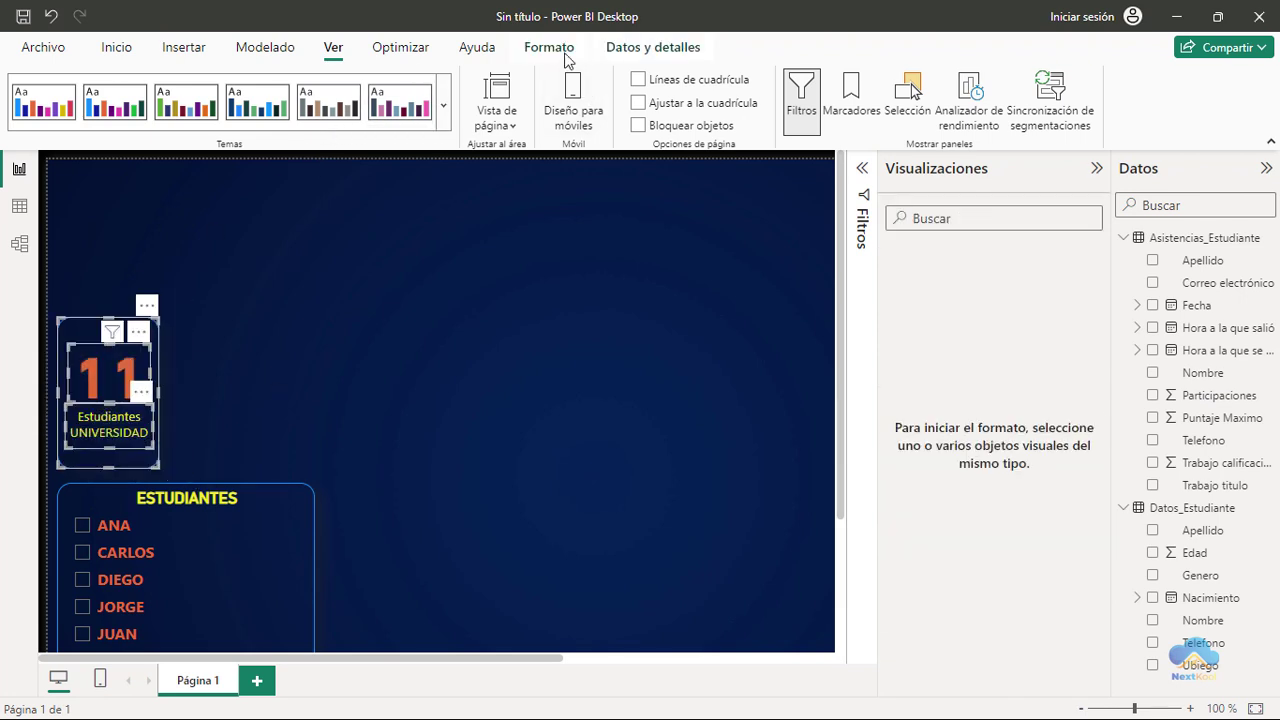
pyautogui.click(556, 52)
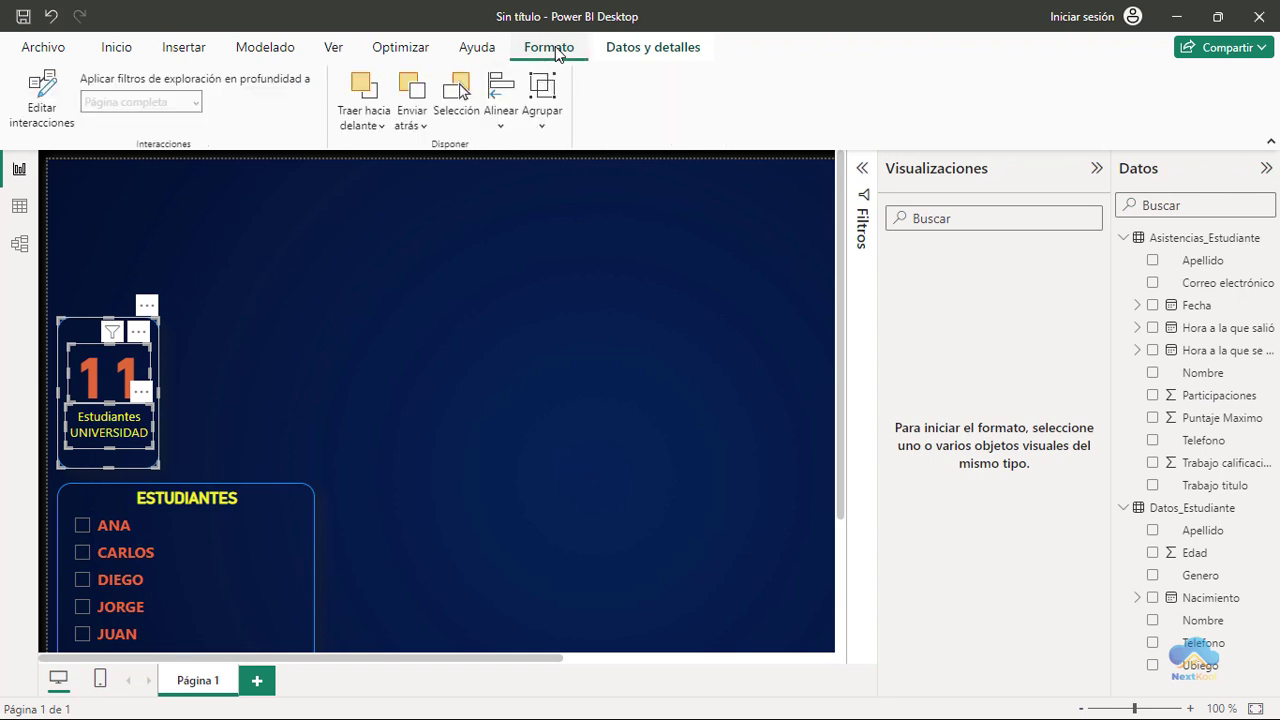
pyautogui.click(501, 128)
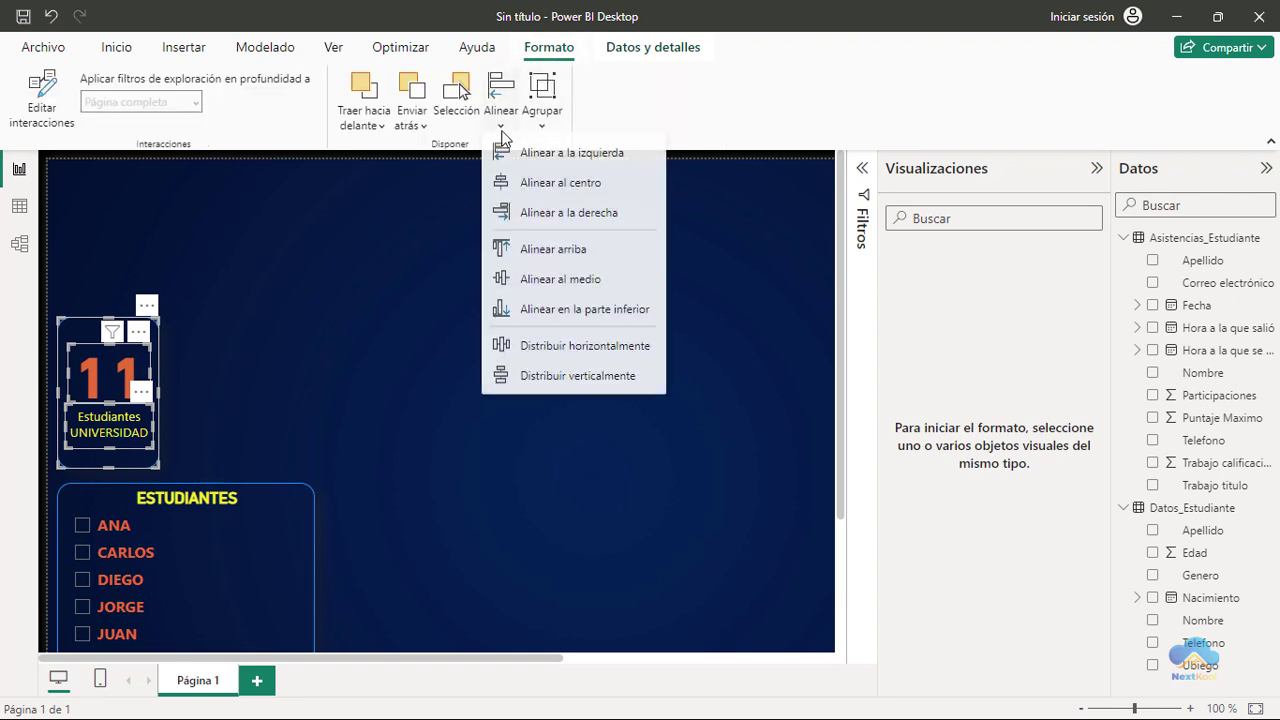
pyautogui.click(538, 190)
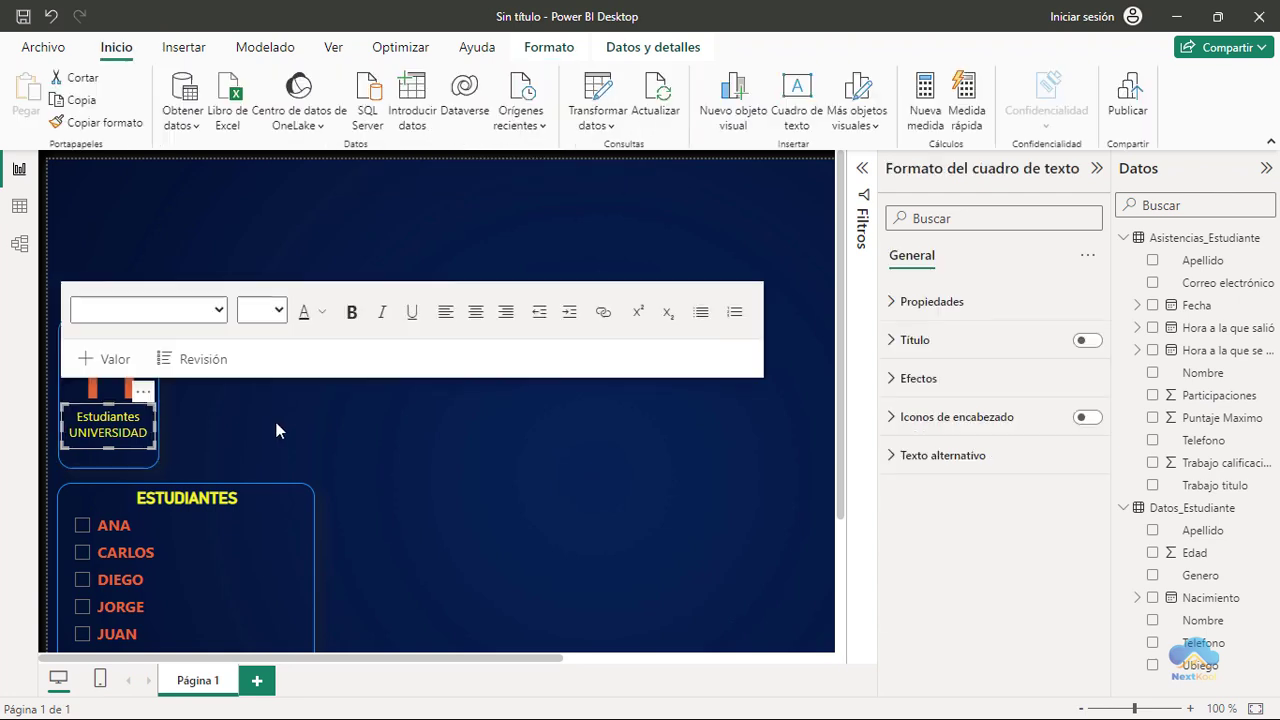
pyautogui.click(280, 429)
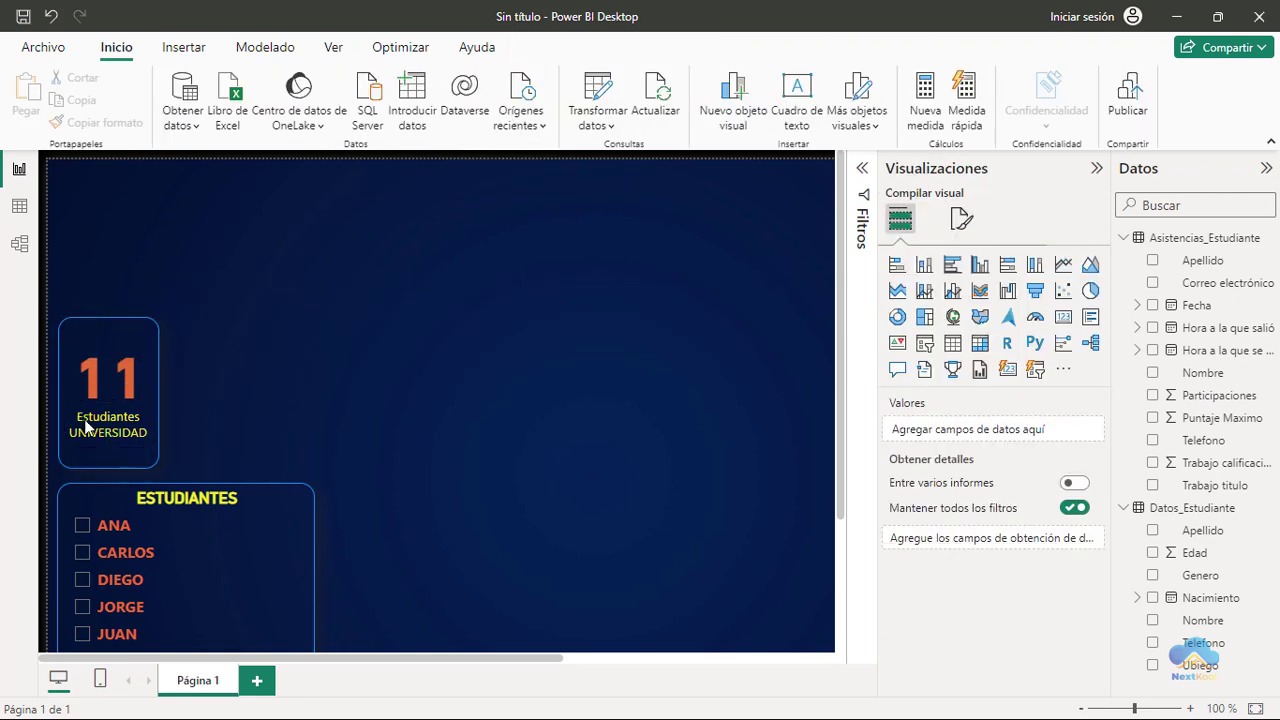
# Reselect the card and label and combine them with Agrupar.
pyautogui.moveTo(54, 300); pyautogui.dragTo(168, 478)
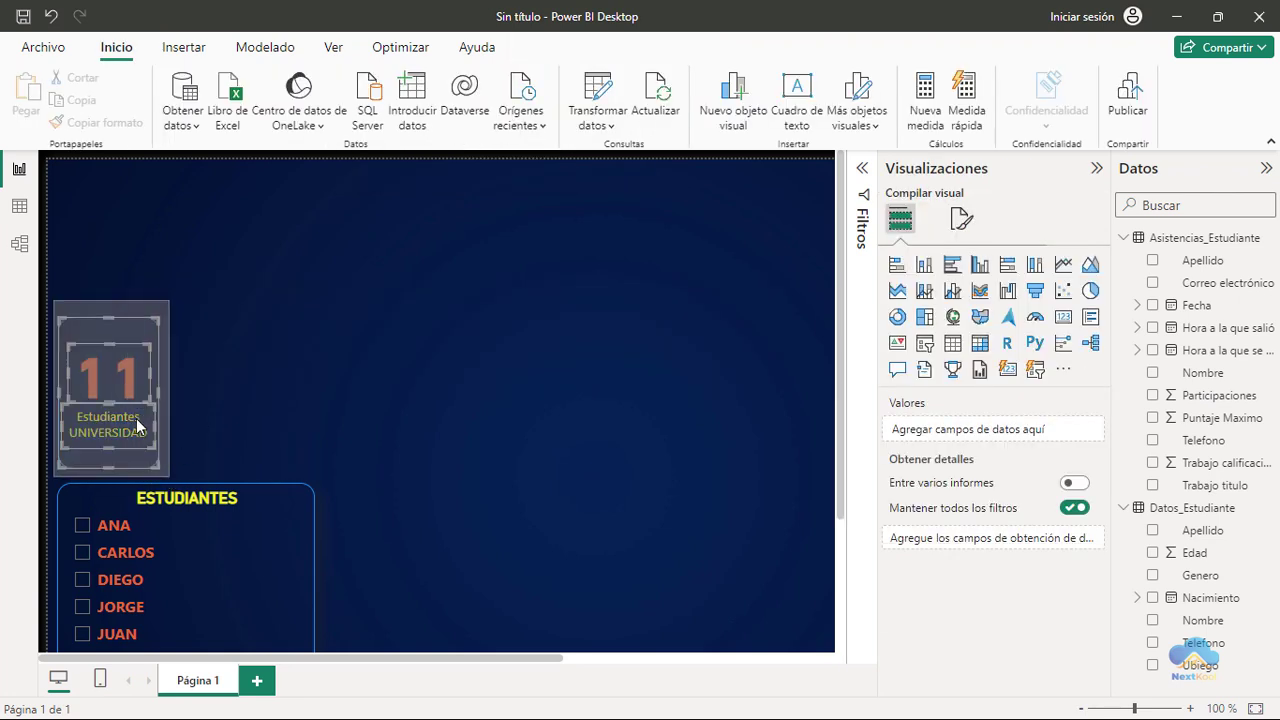
pyautogui.moveTo(138, 427); pyautogui.dragTo(138, 427)
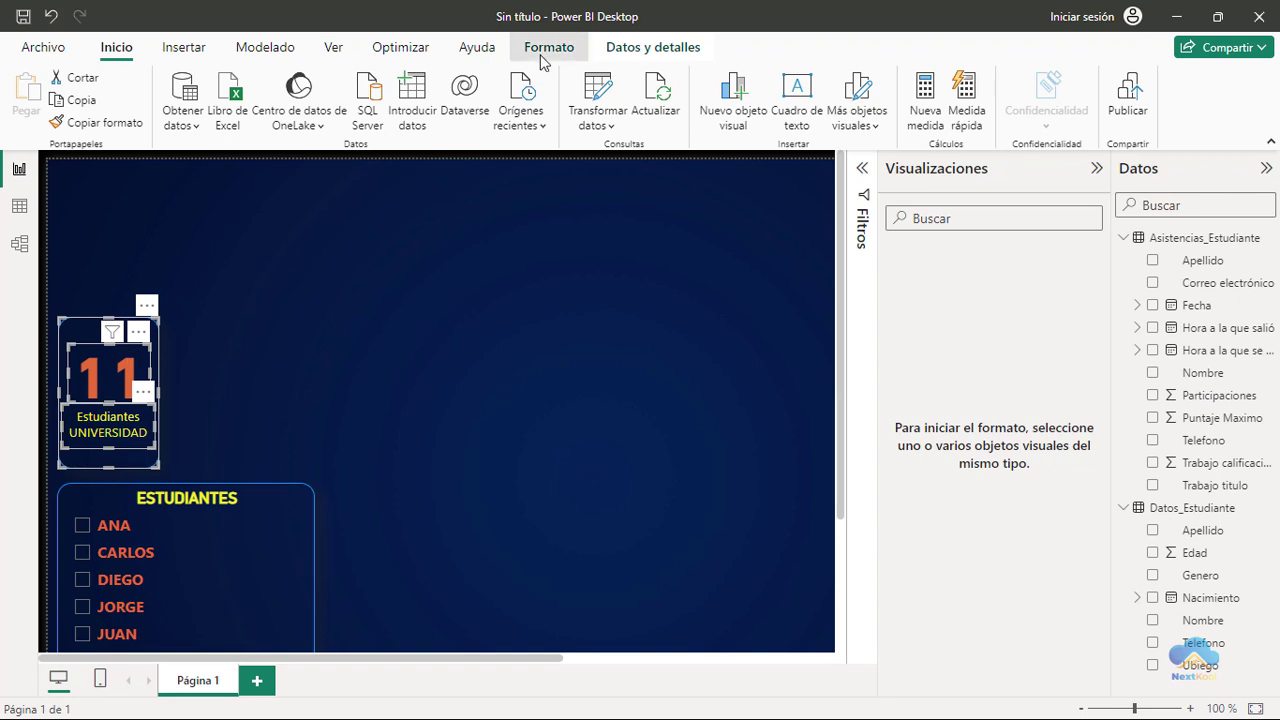
pyautogui.click(546, 50)
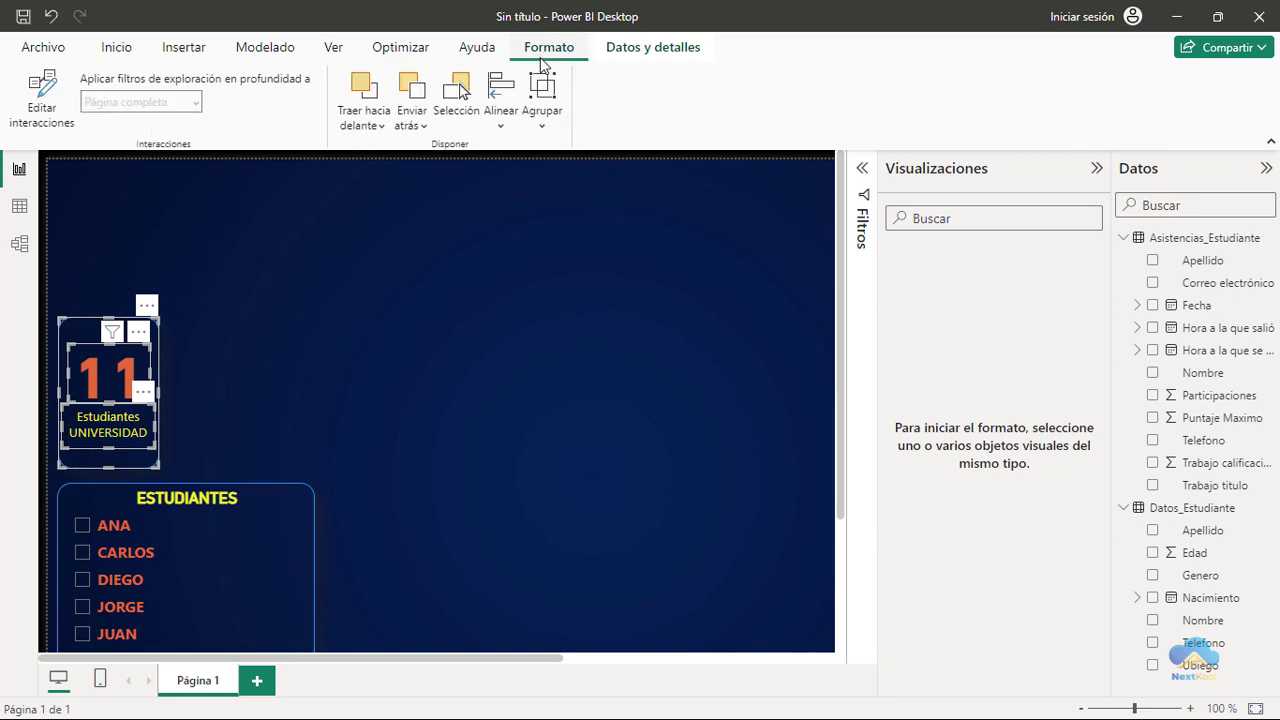
pyautogui.click(542, 125)
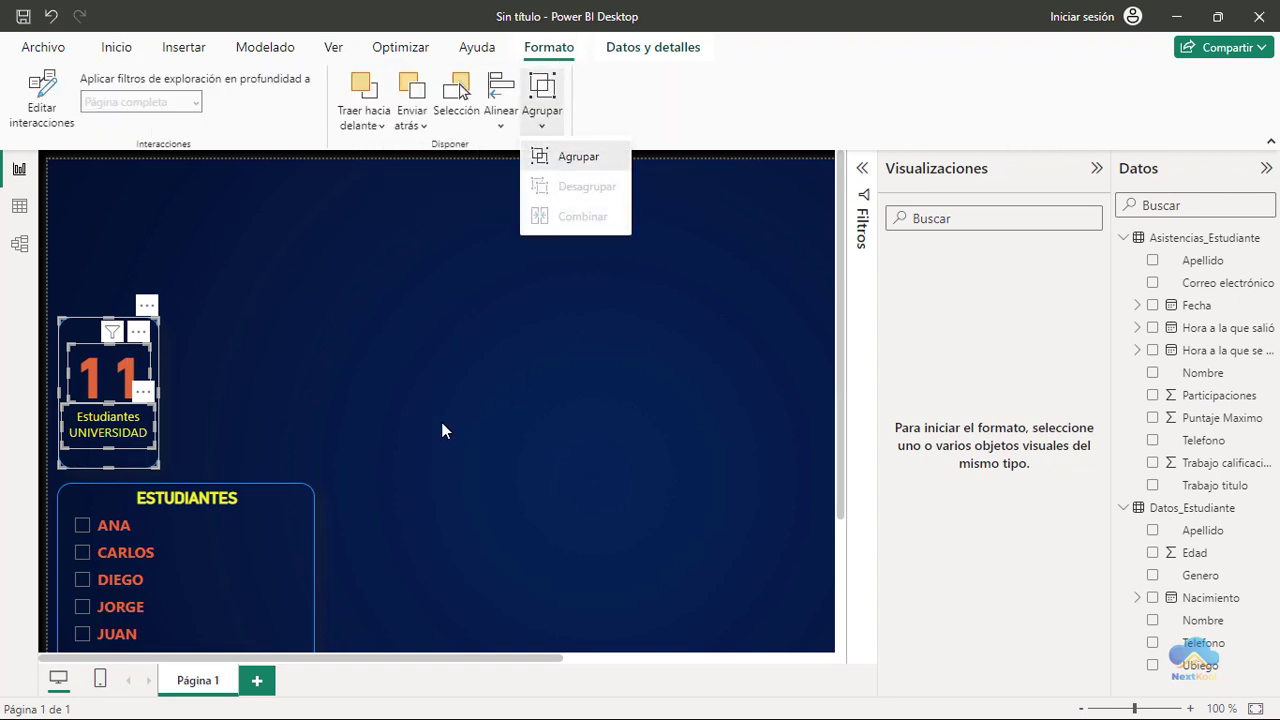
pyautogui.press('Return')
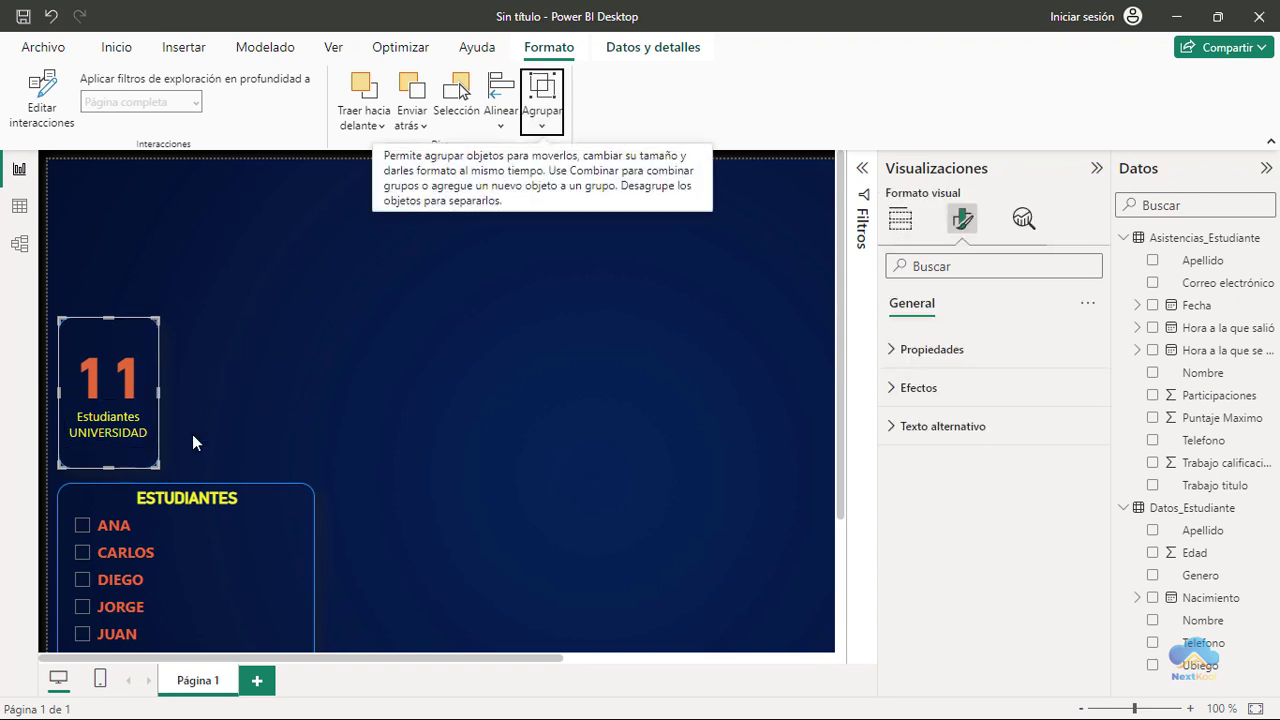
pyautogui.click(255, 365)
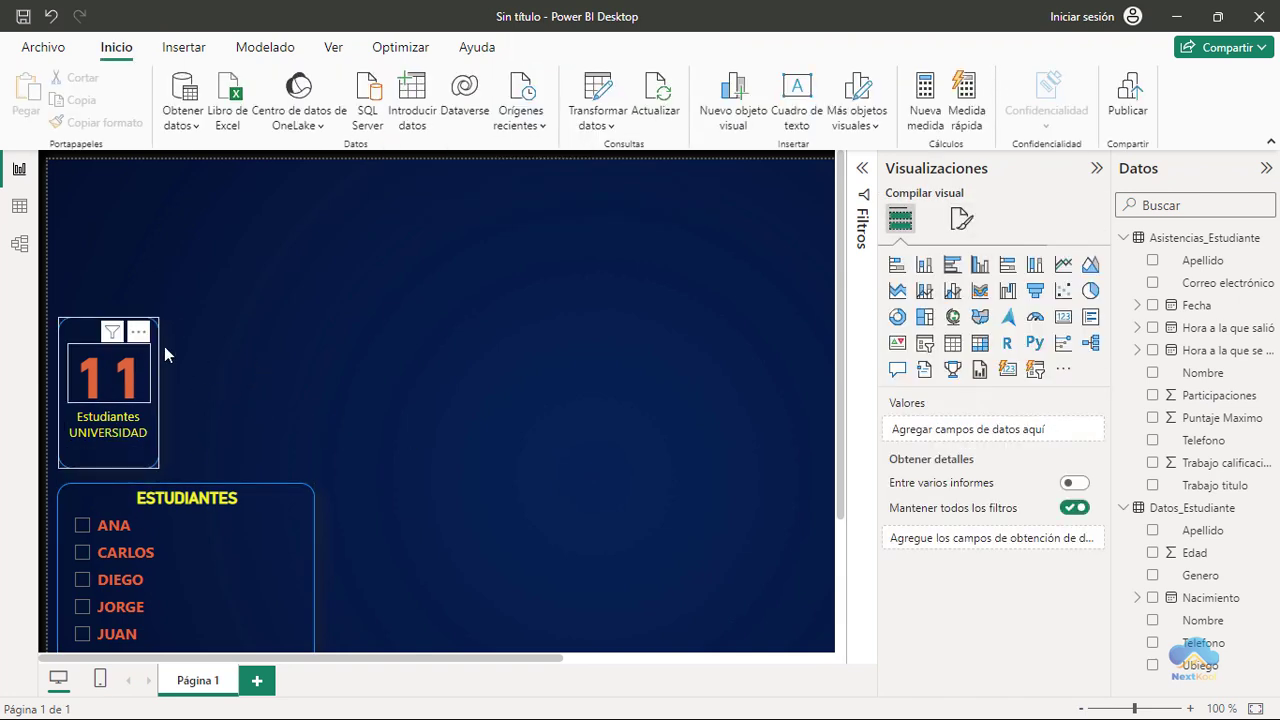